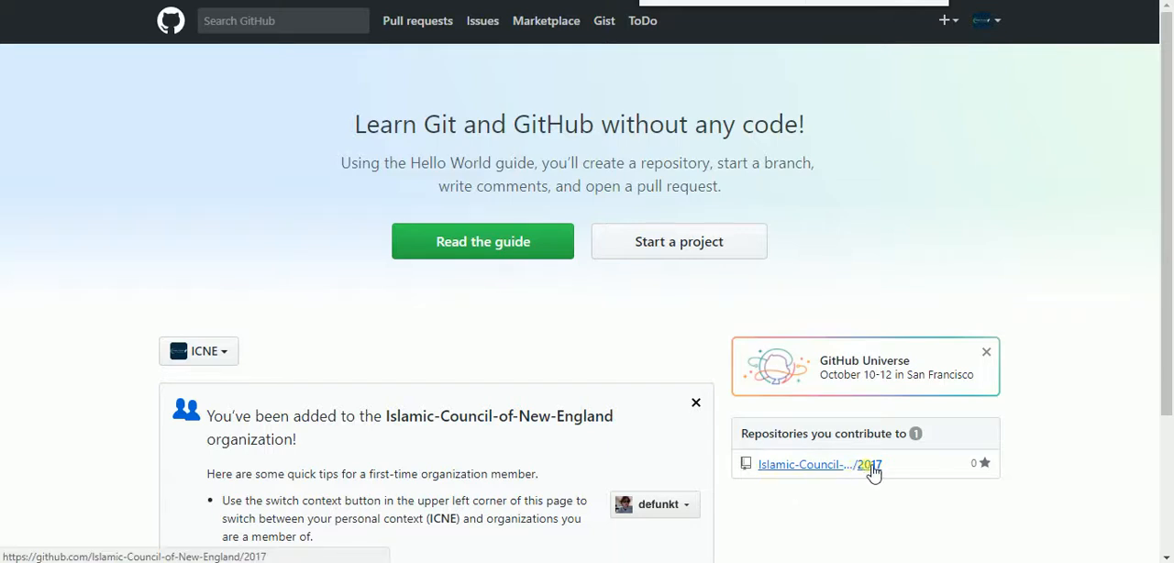
Open the 2017 repository's board and start a new issue titled "Update Calendar Events"
click(797, 466)
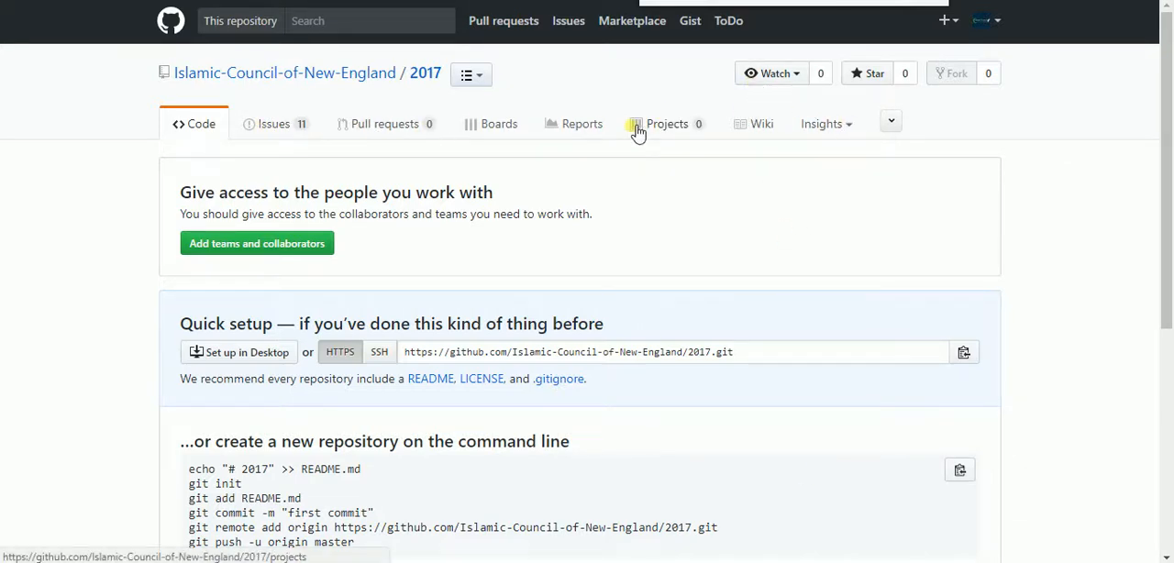
click(500, 124)
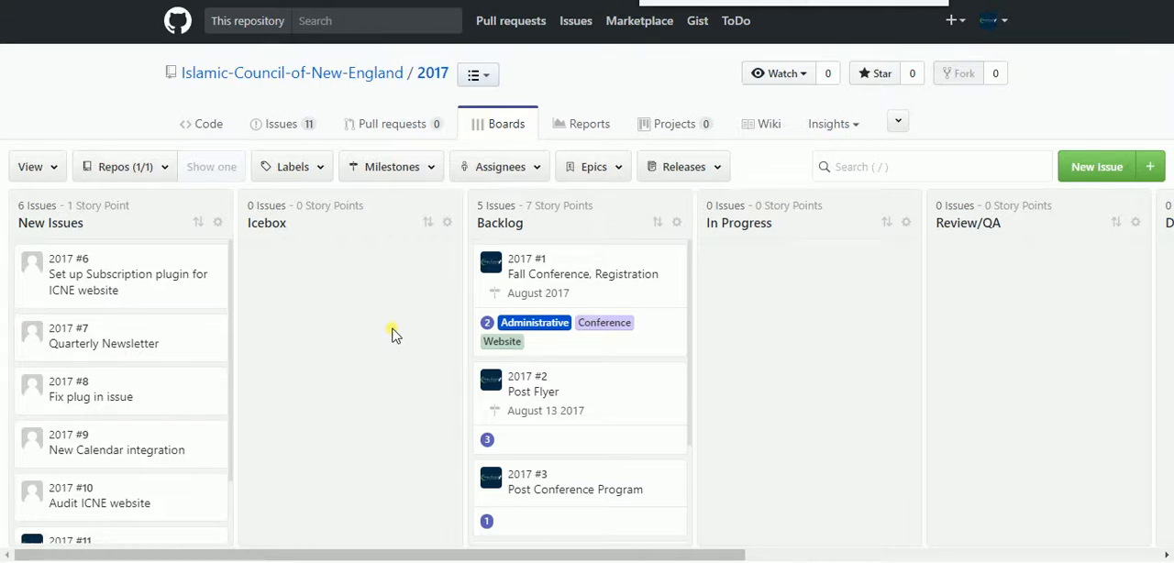
click(1100, 182)
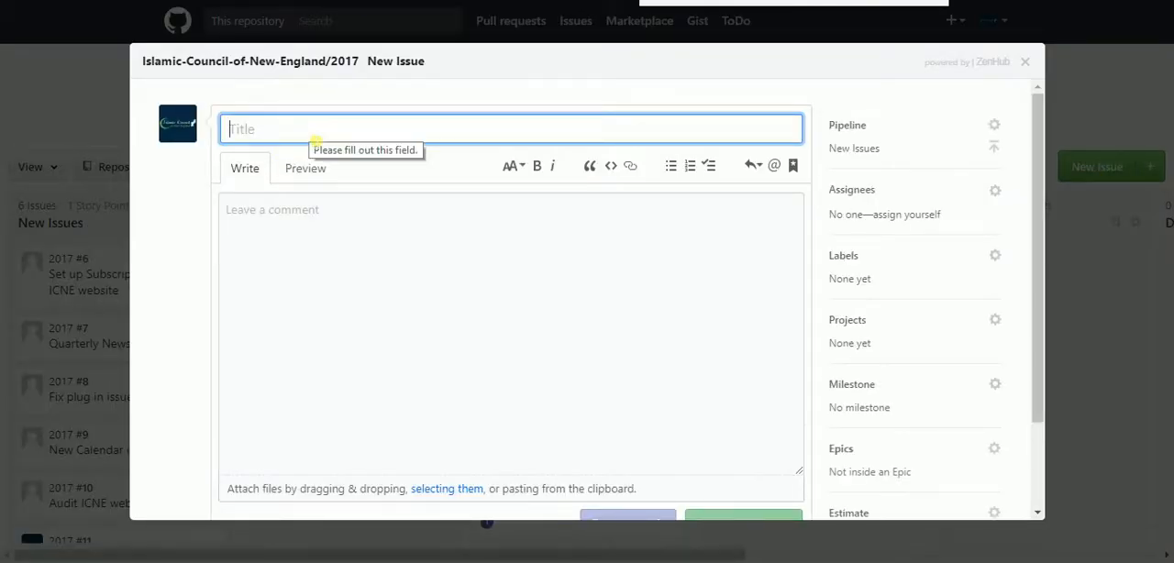
text(Upda)
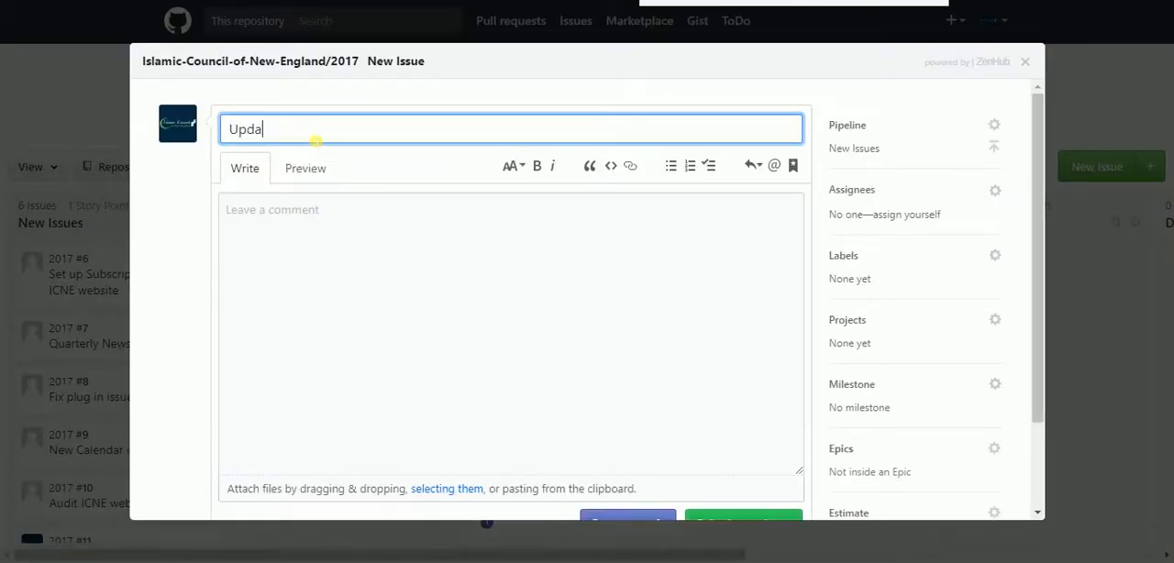
text(te Calendar Events)
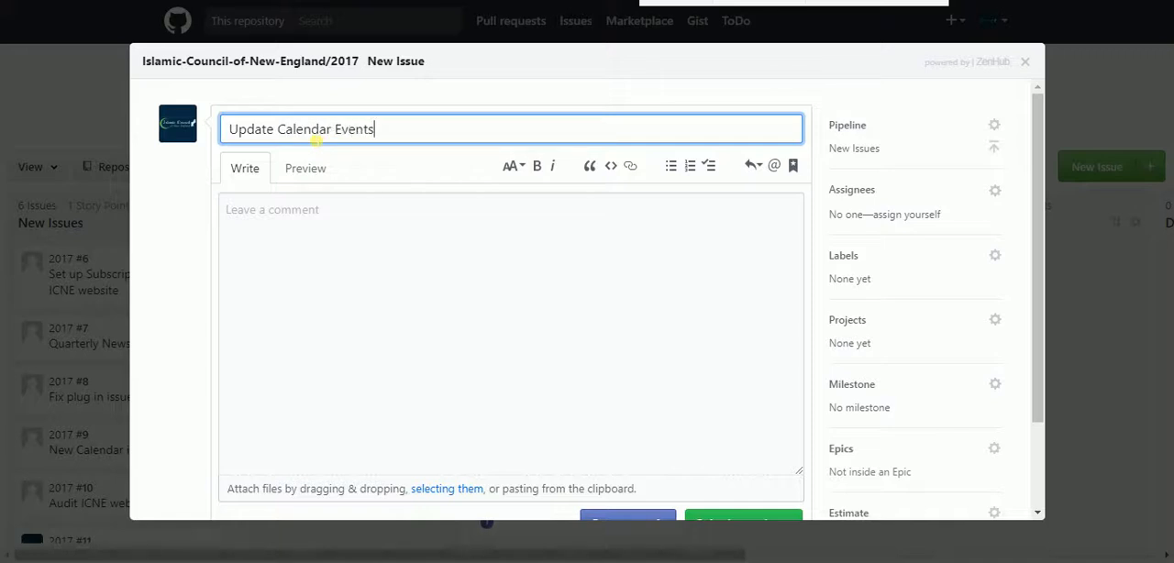
Enter "Details of the Events" as the new issue's description
click(339, 214)
text(De)
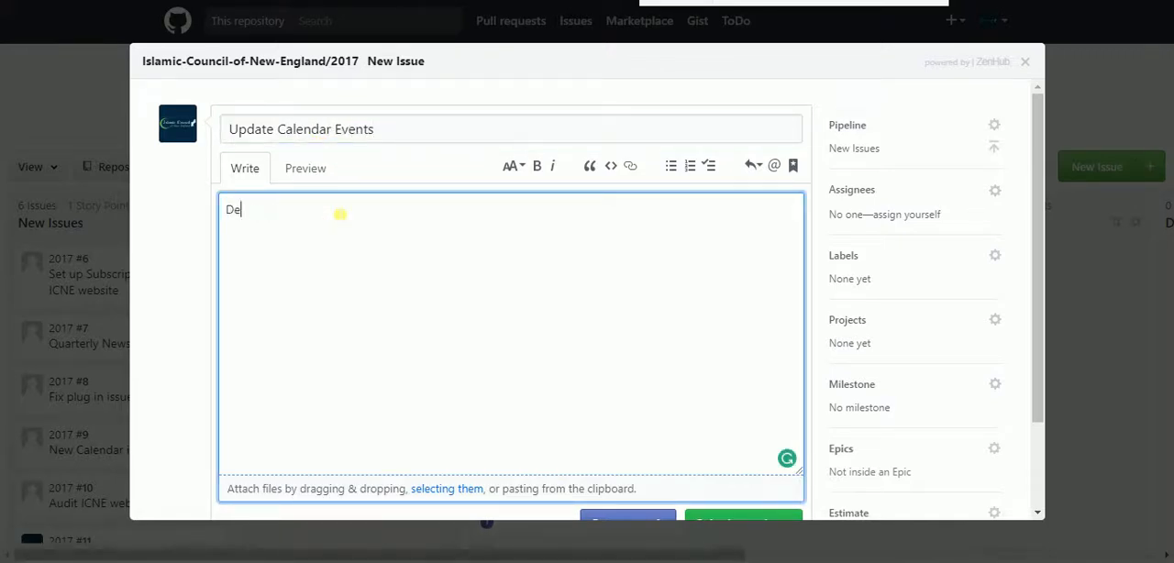
text(tails of the Events)
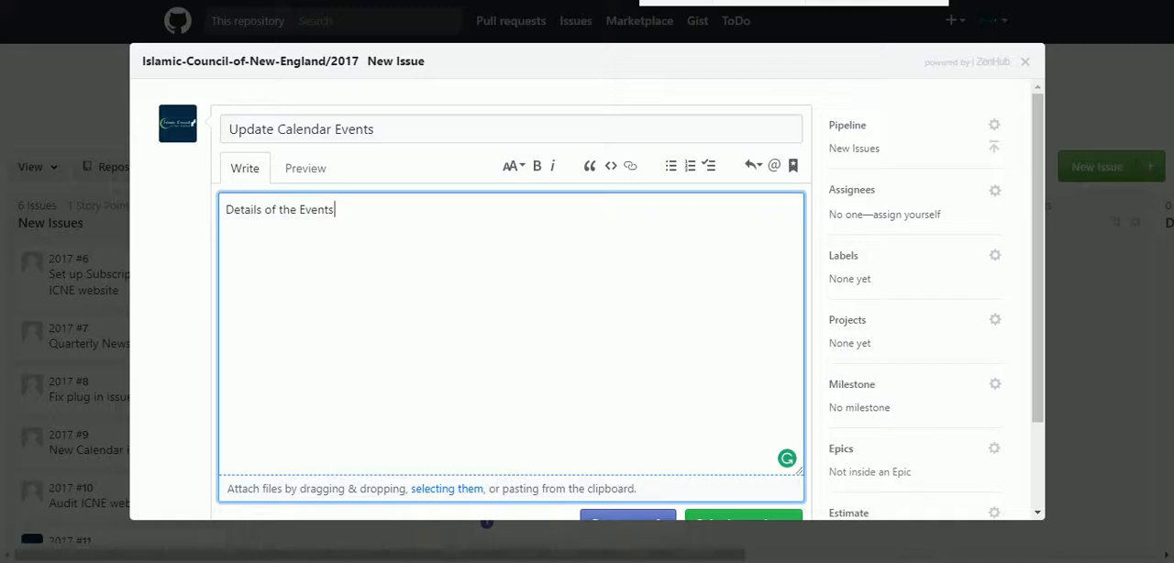
Set the new issue's pipeline to In Progress
click(996, 125)
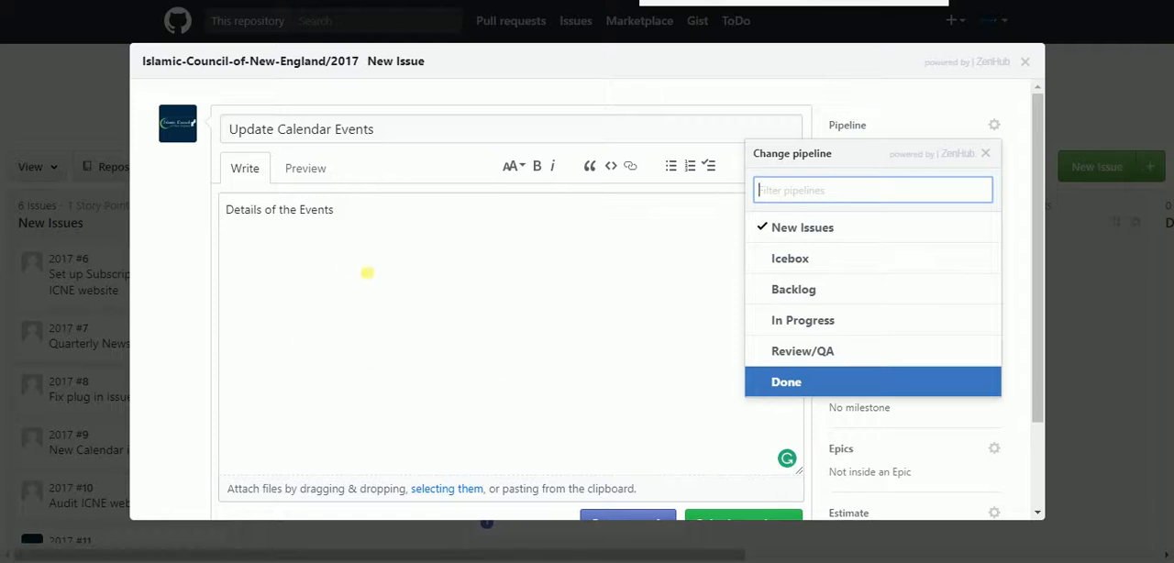
click(358, 209)
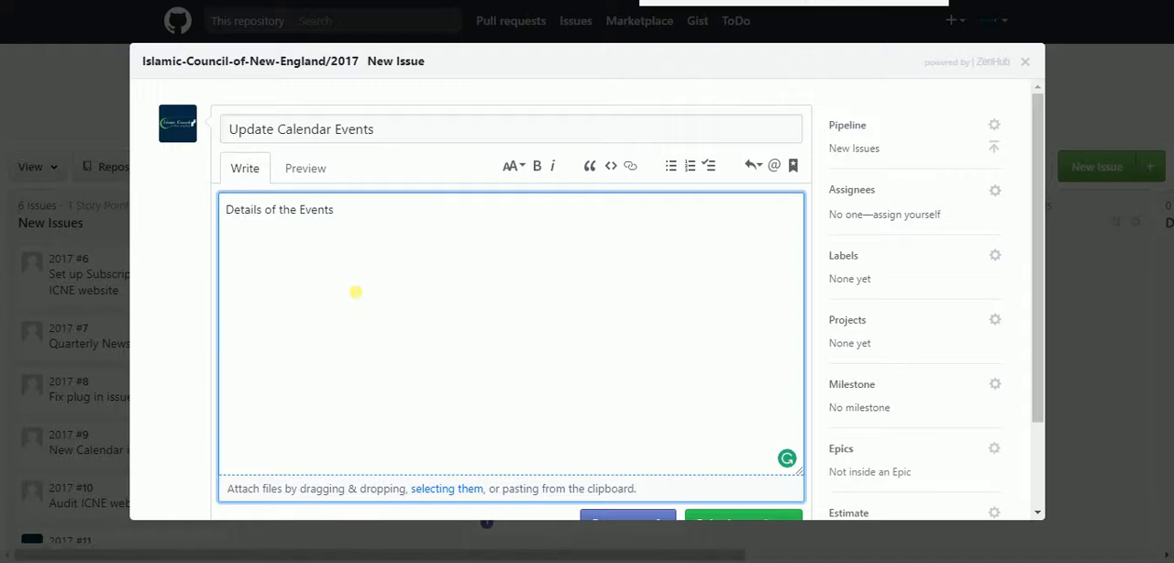
scroll(578, 323, down, 2)
scroll(615, 328, up, 2)
click(994, 124)
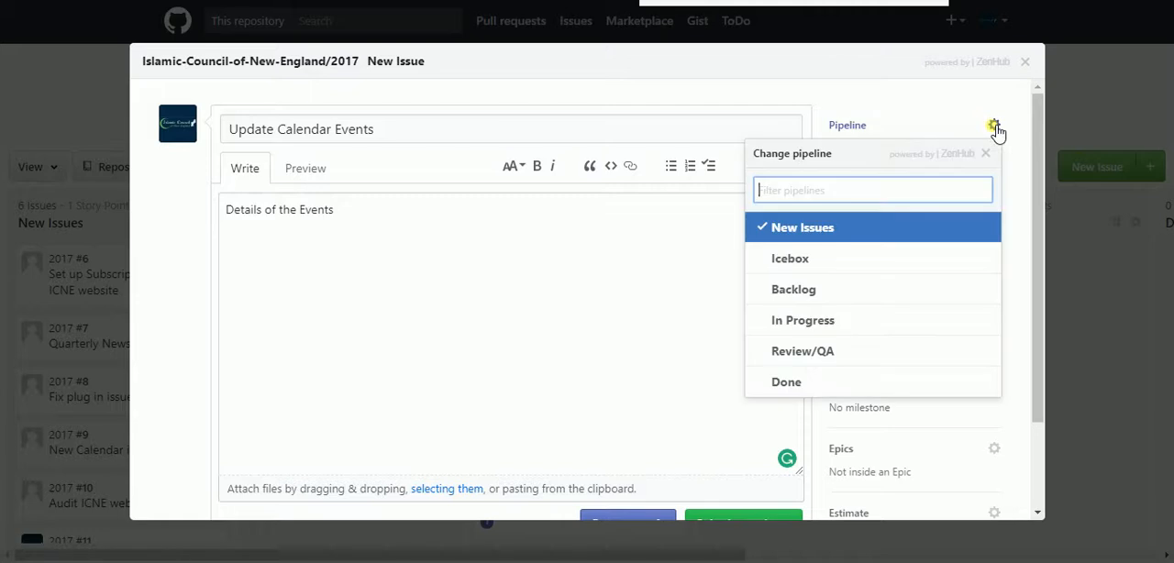
click(920, 318)
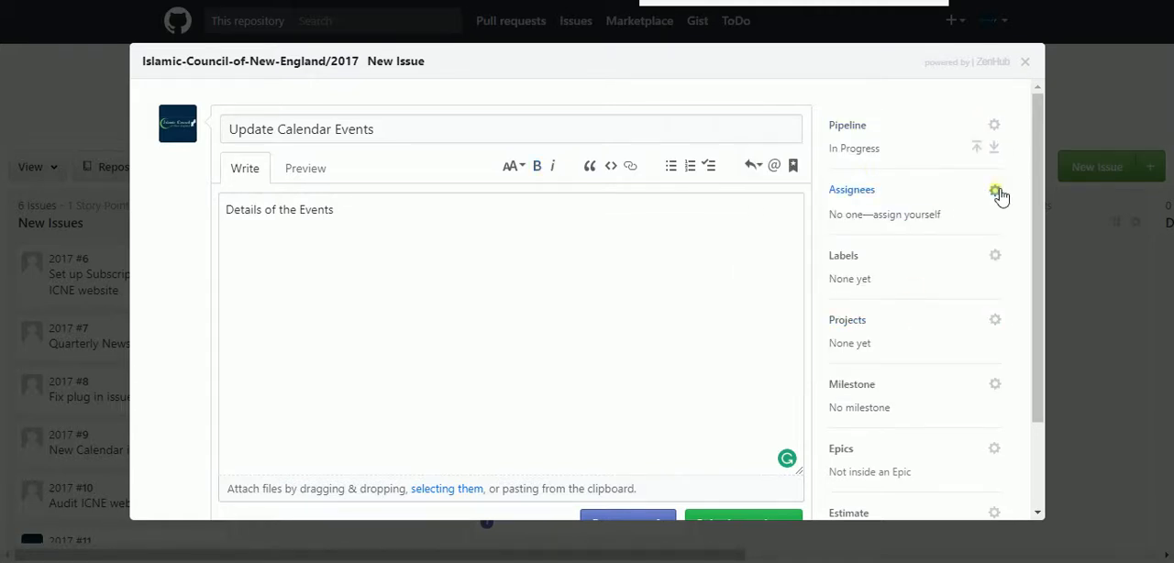
Assign the new issue to the individual collaborator listed after ICNE
click(996, 192)
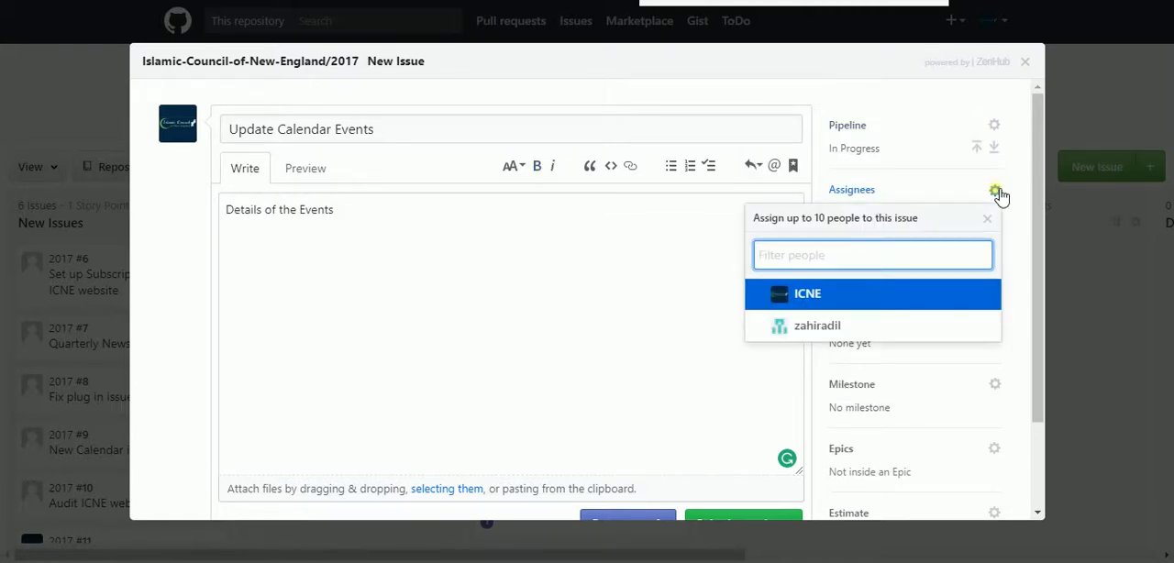
click(771, 301)
click(765, 326)
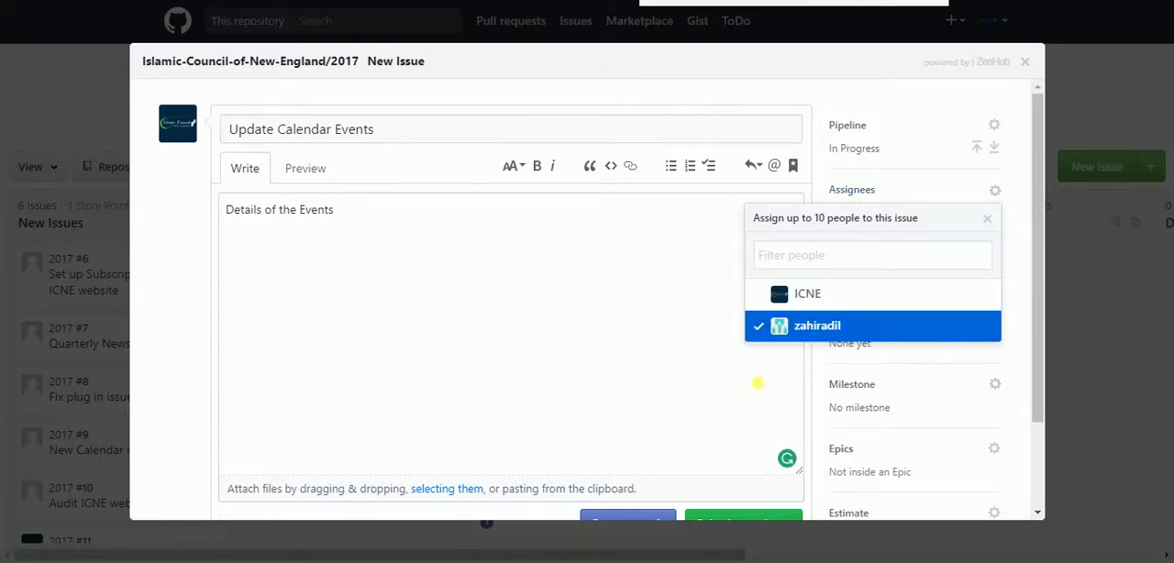
click(742, 386)
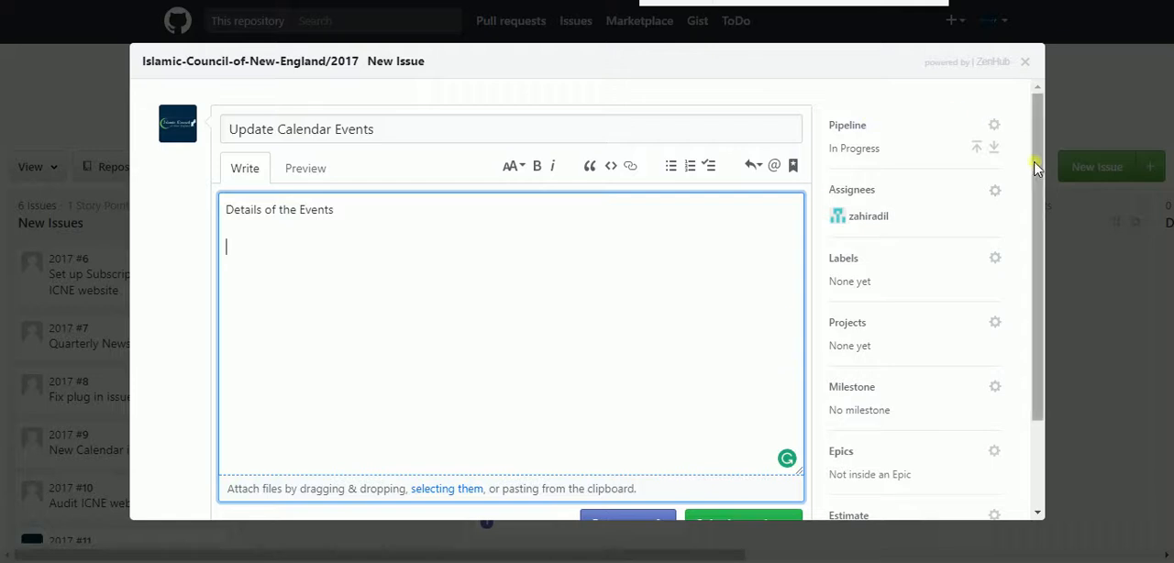
Apply the Administrative, Website and Calendar labels to the new issue
click(996, 258)
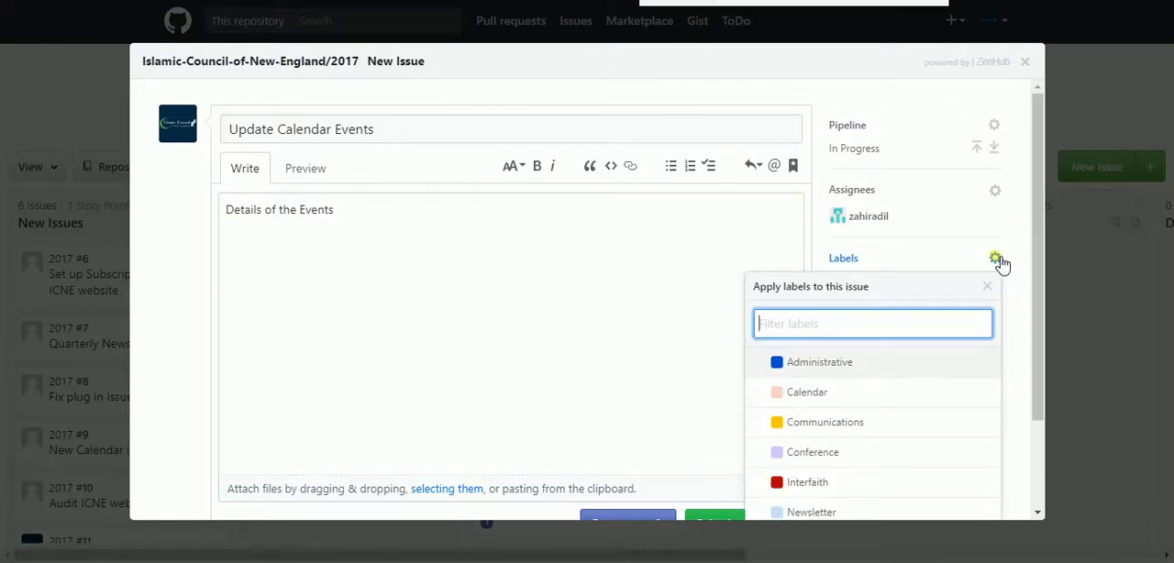
click(761, 369)
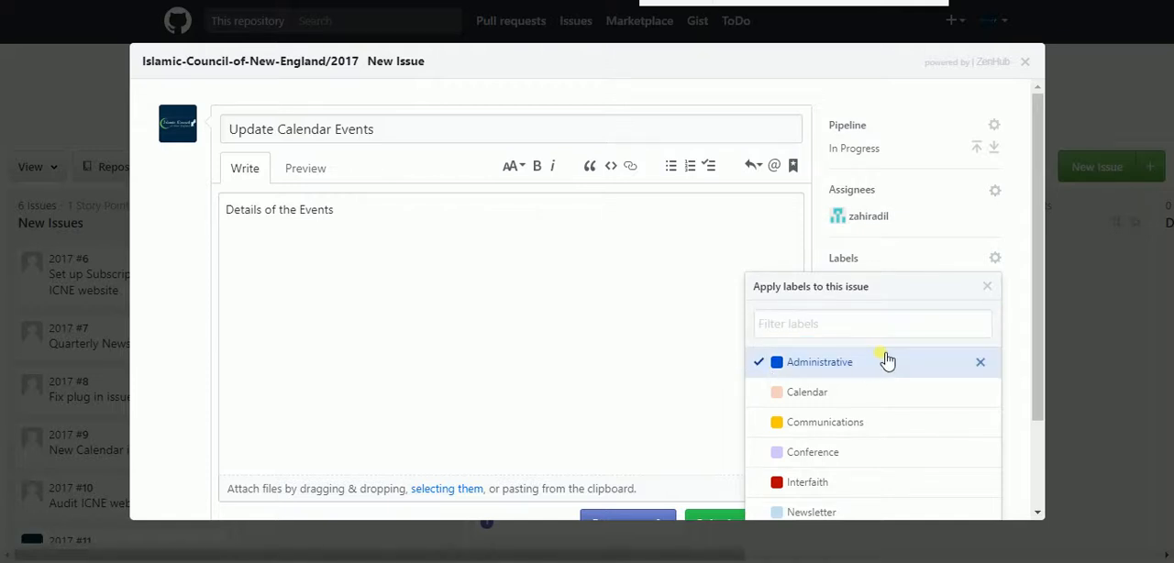
scroll(886, 362, down, 3)
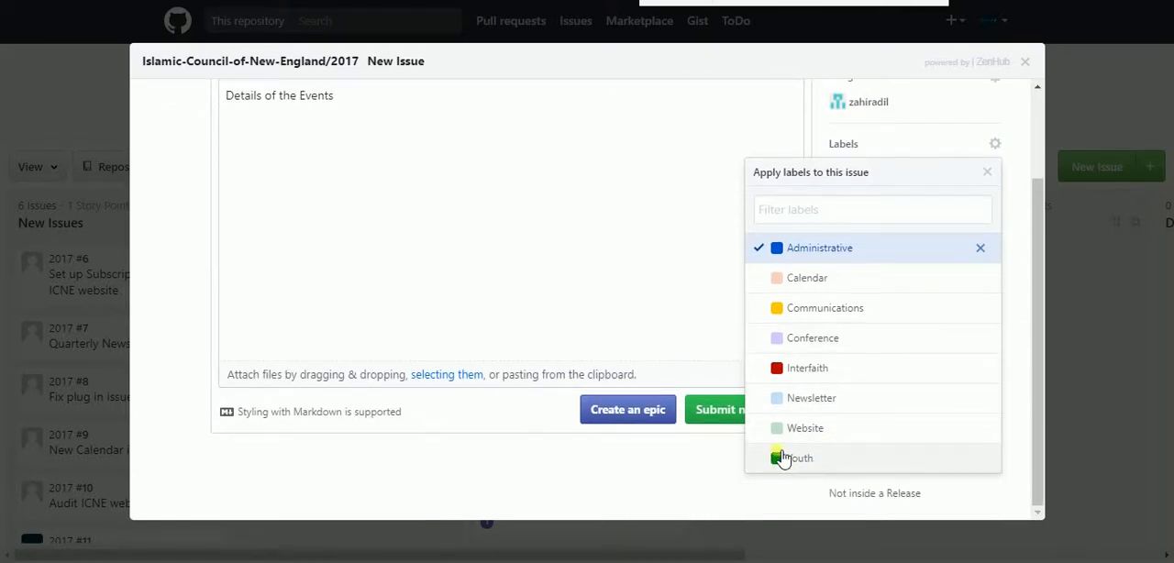
click(818, 426)
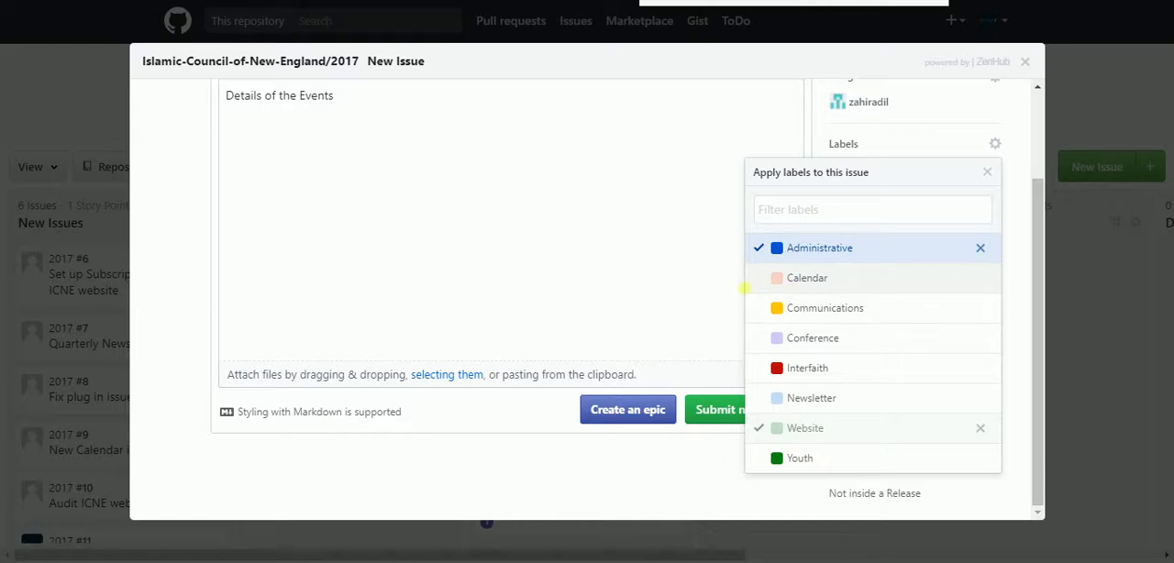
click(759, 280)
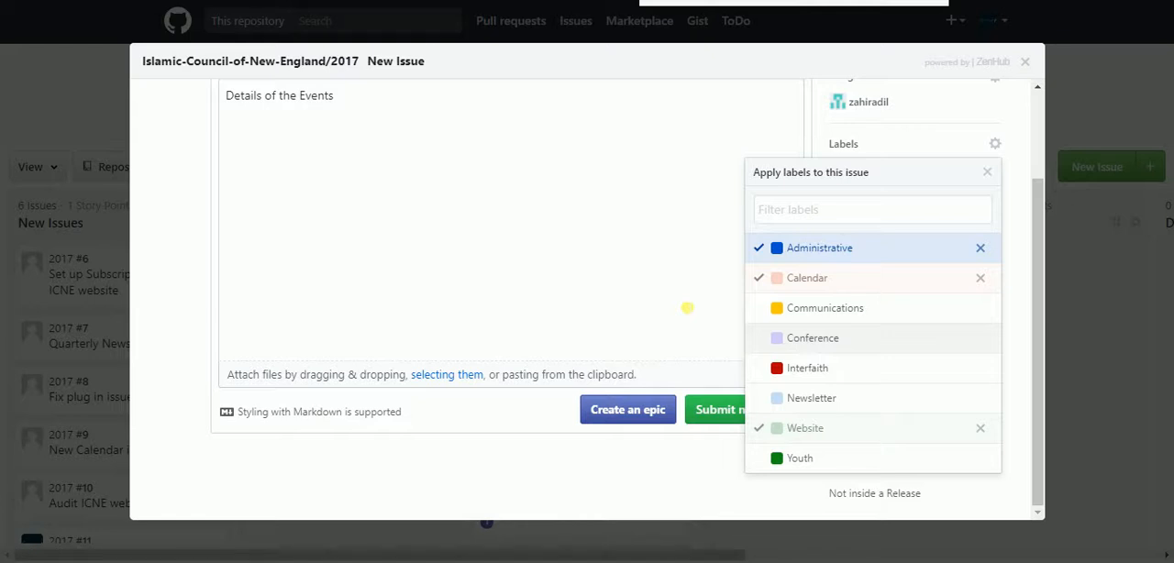
click(687, 308)
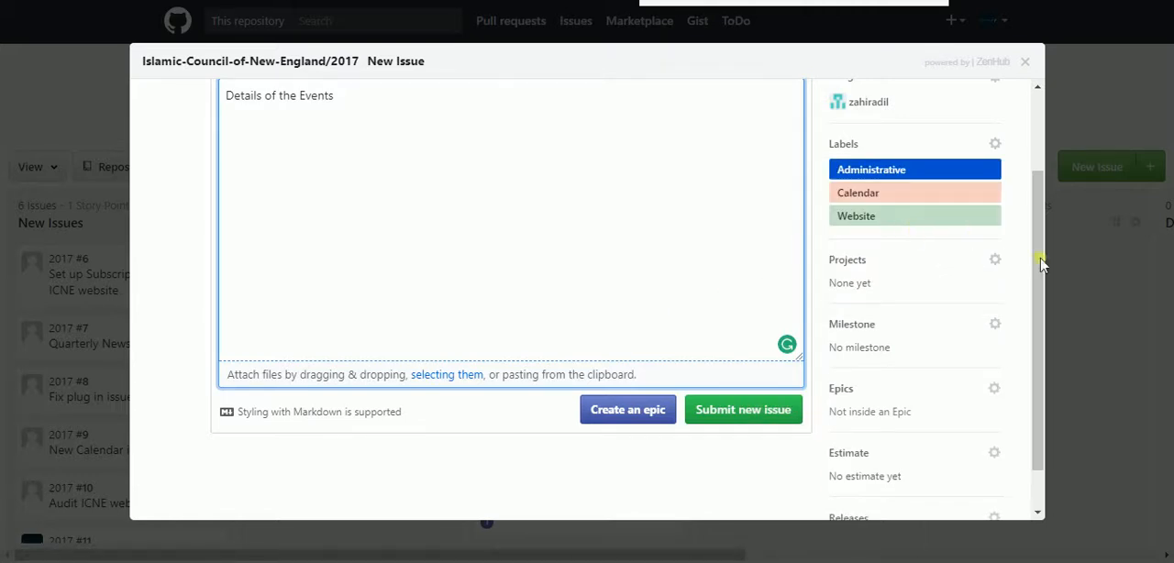
Set the new issue's milestone to August 2017
click(997, 262)
click(997, 262)
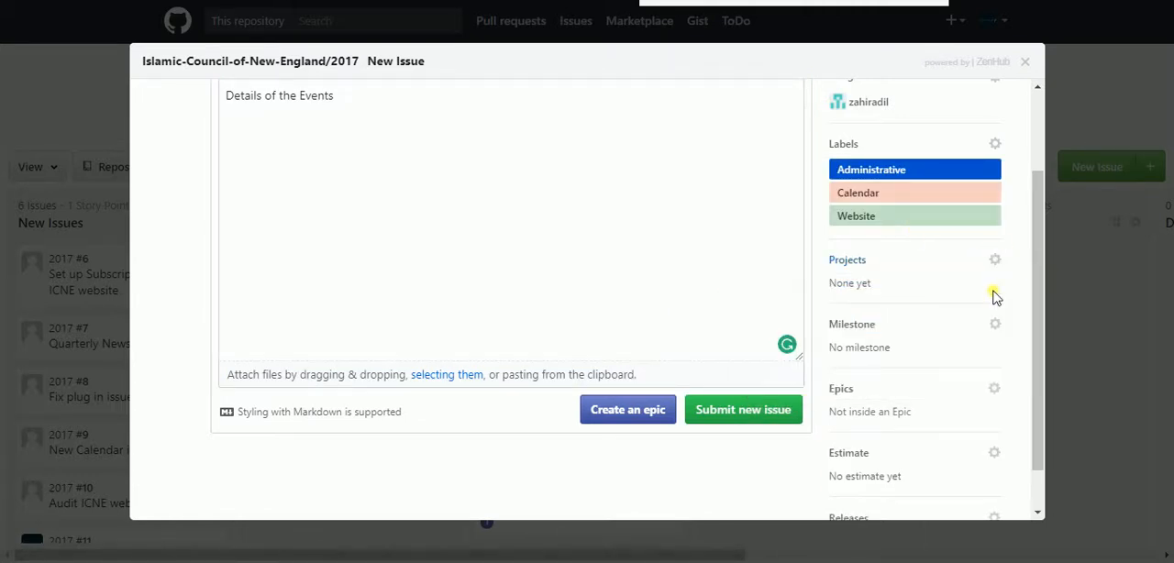
click(997, 330)
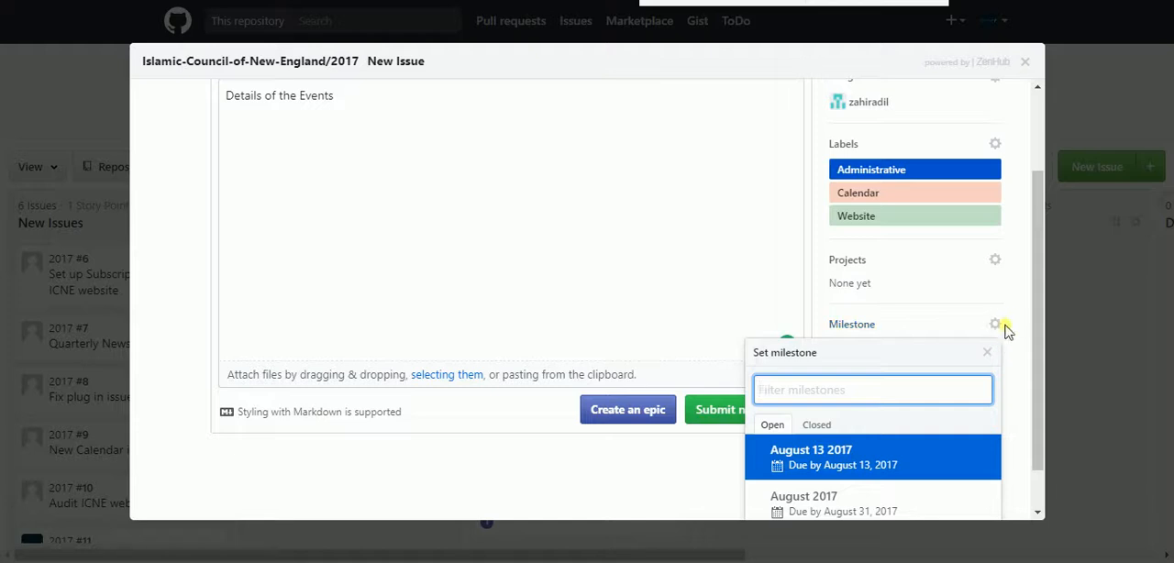
scroll(1001, 320, down, 1)
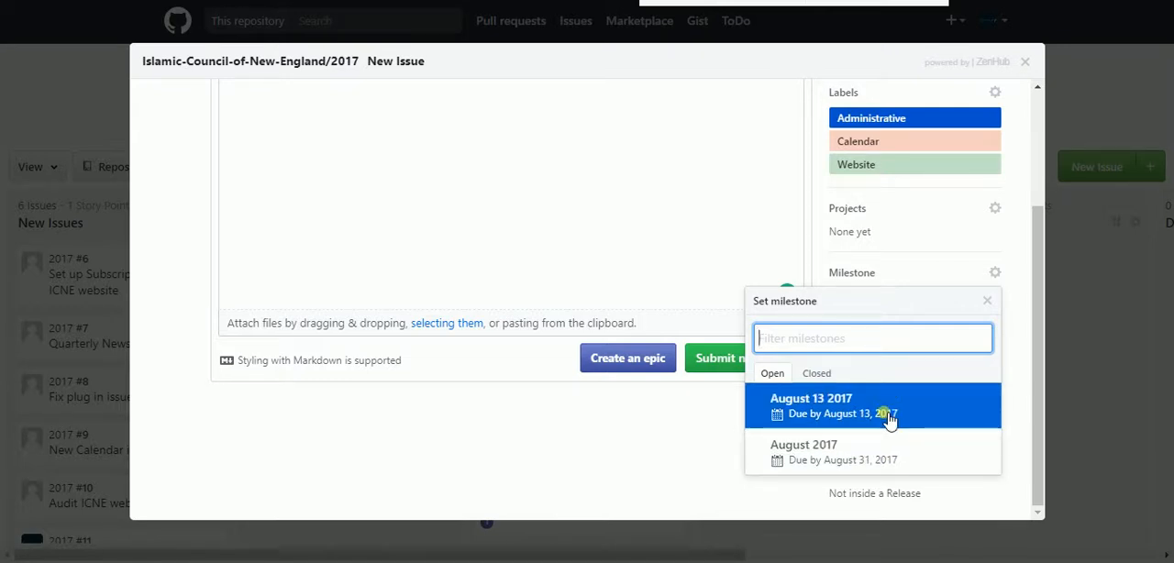
click(815, 449)
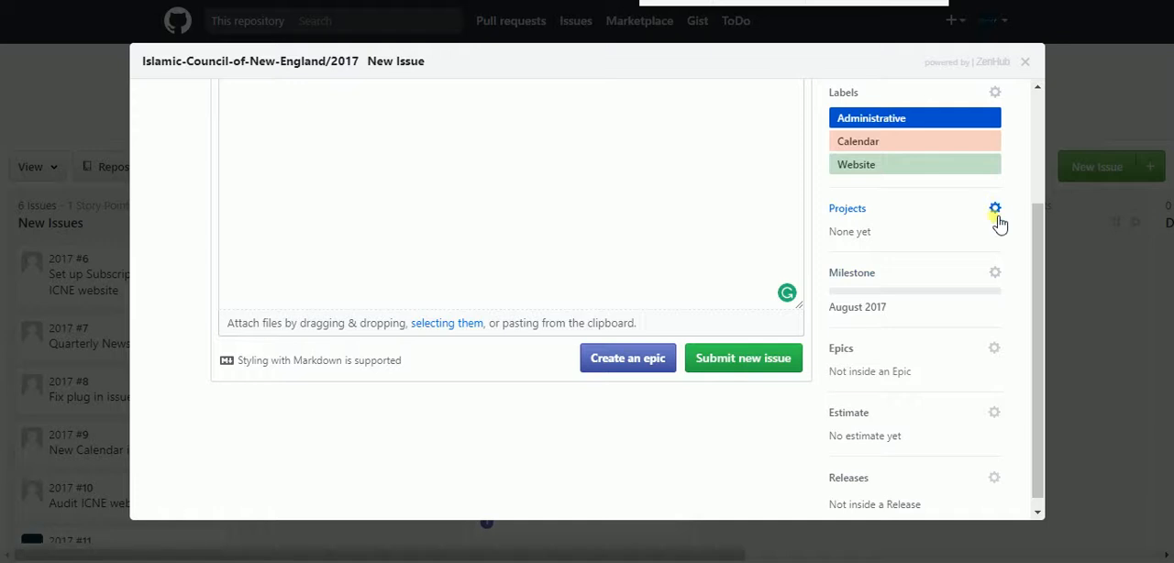
Change the new issue's milestone to August 13 2017
click(994, 273)
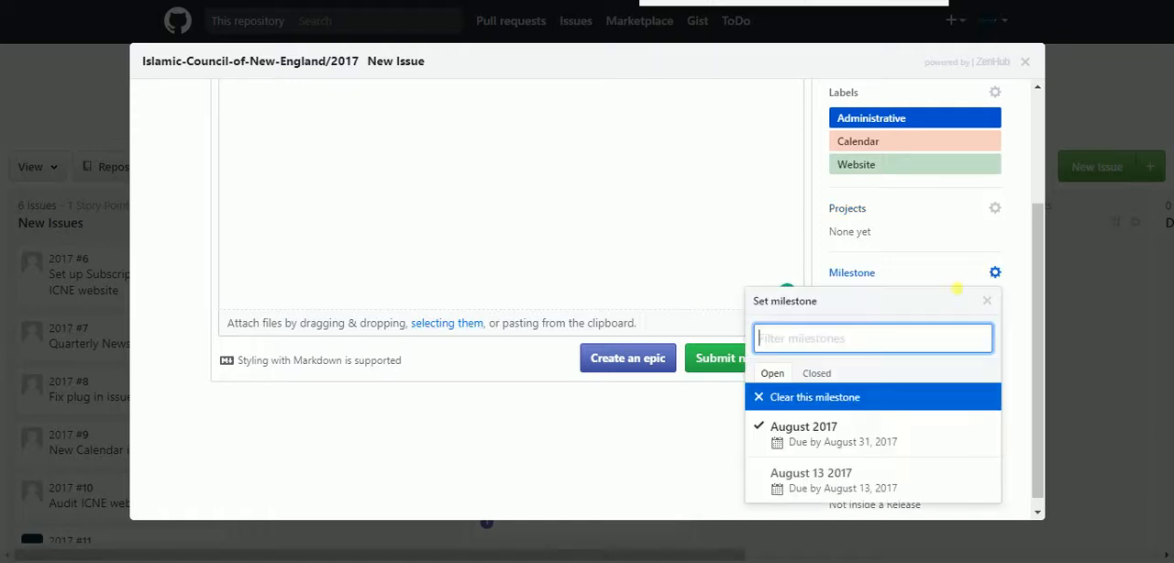
click(836, 427)
click(993, 273)
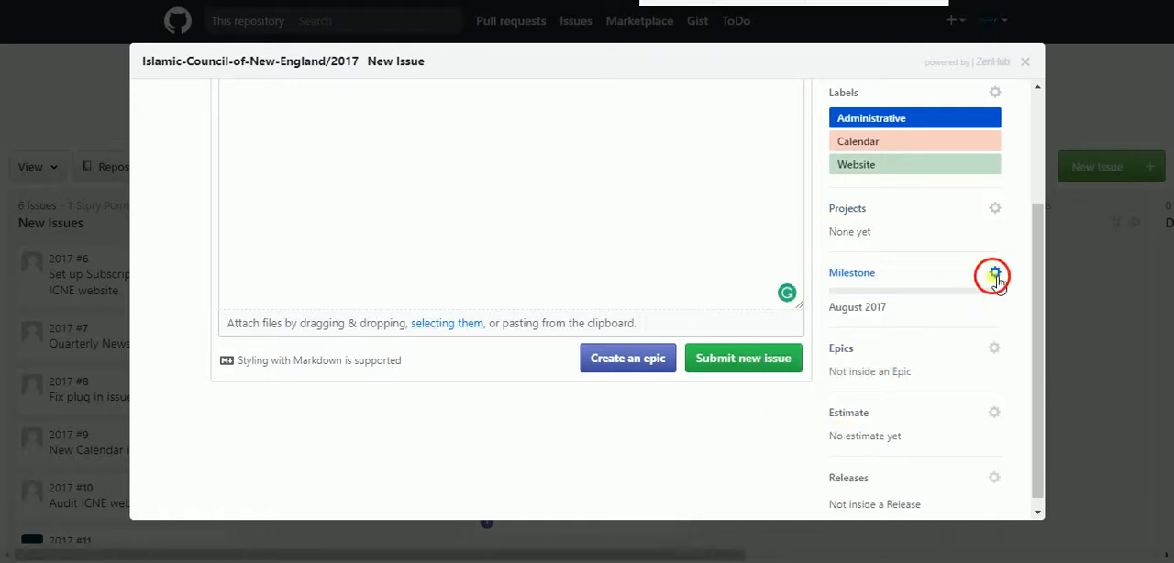
click(867, 486)
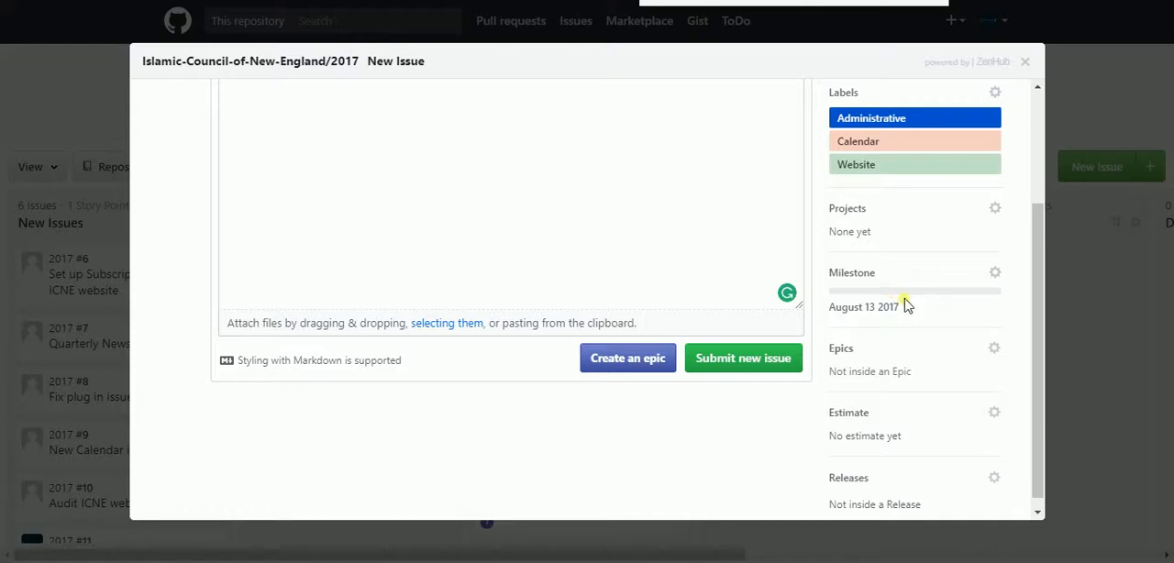
Set the new issue's complexity estimate to 1
scroll(894, 321, down, 1)
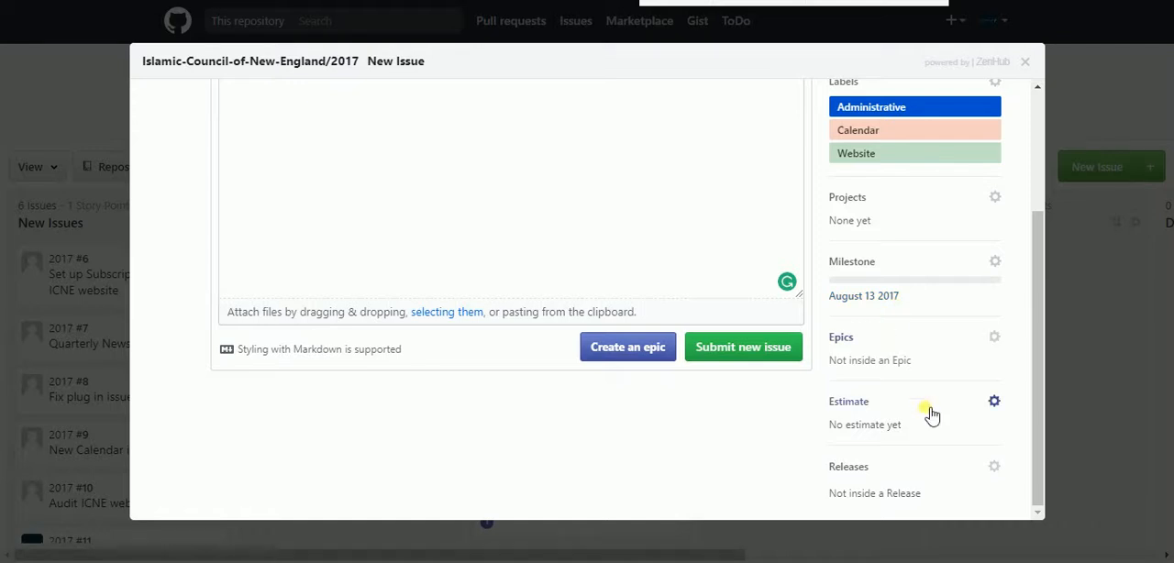
click(995, 402)
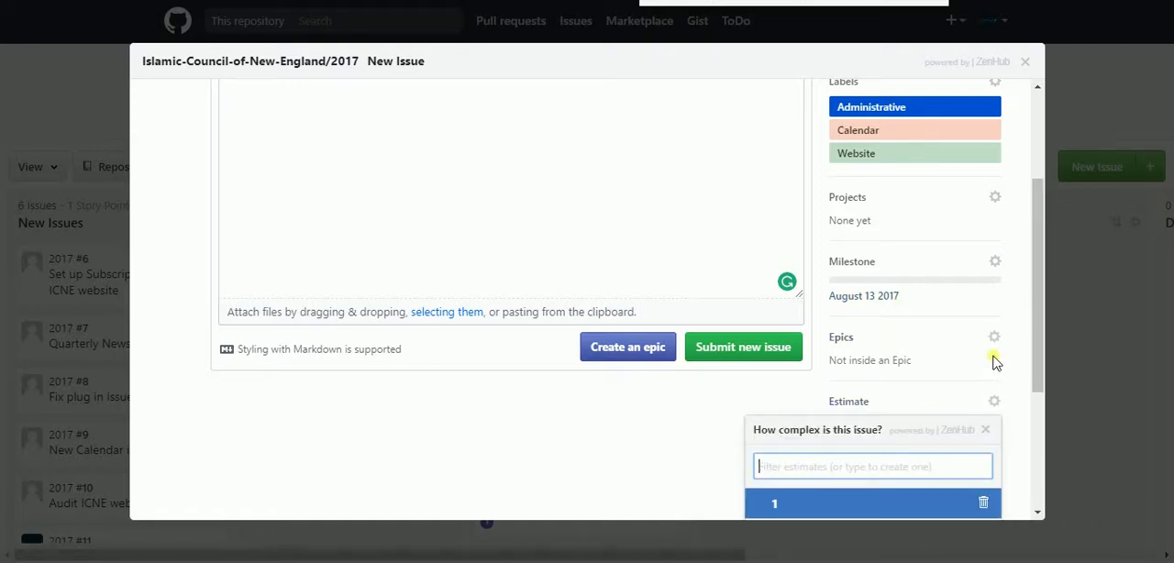
scroll(990, 359, down, 3)
click(761, 332)
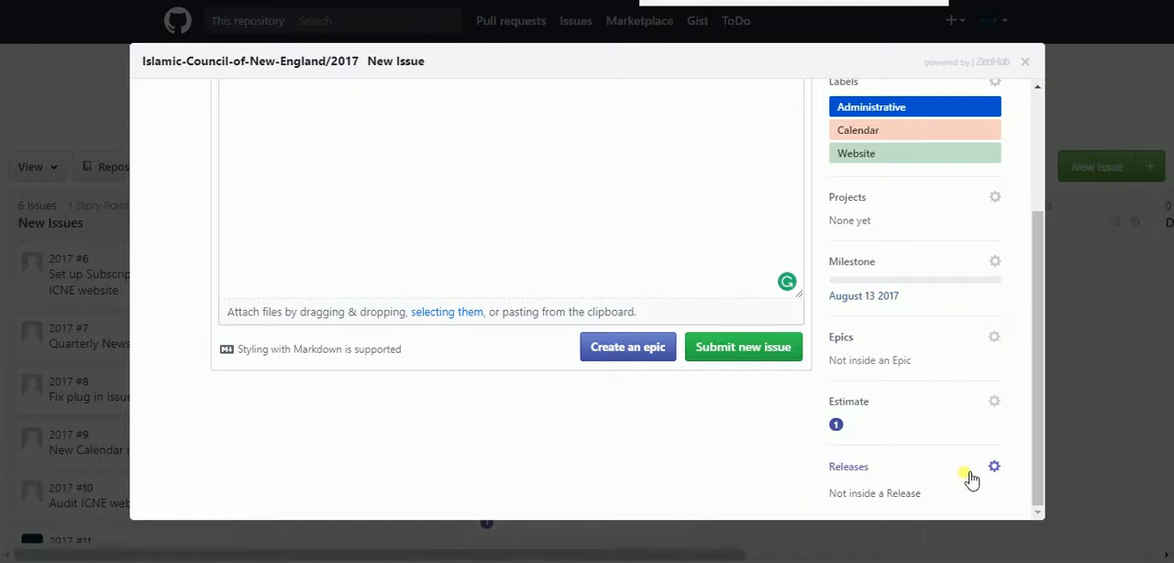
Review the completed issue form and submit the "Update Calendar Events" issue
scroll(848, 239, up, 3)
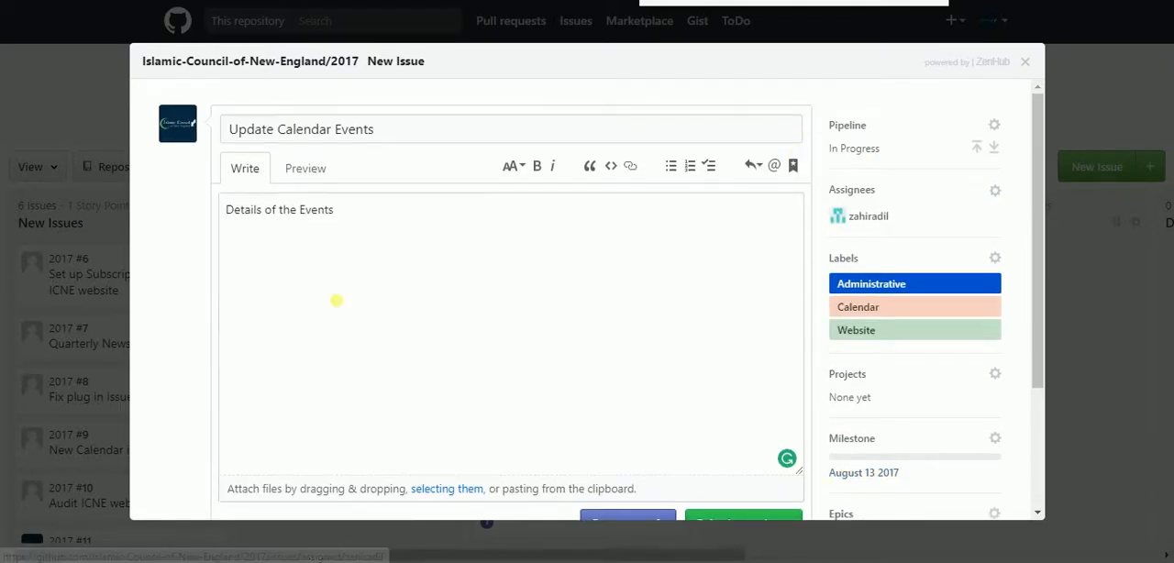
scroll(336, 299, down, 3)
click(741, 361)
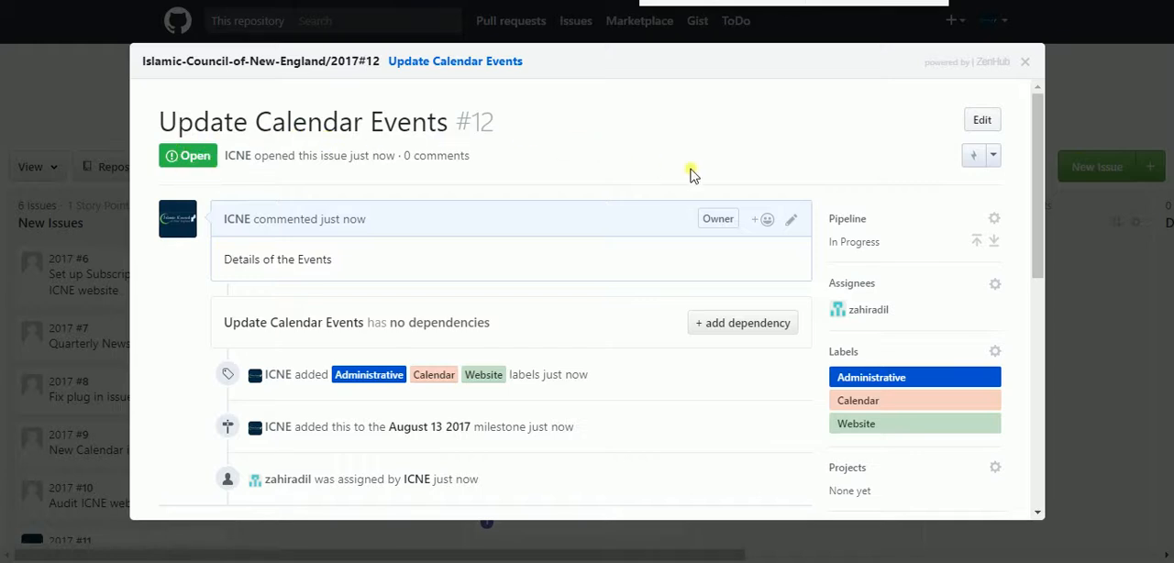
Review the new issue's details, activity, comment box and sidebar fields, and return to the board
scroll(695, 165, down, 2)
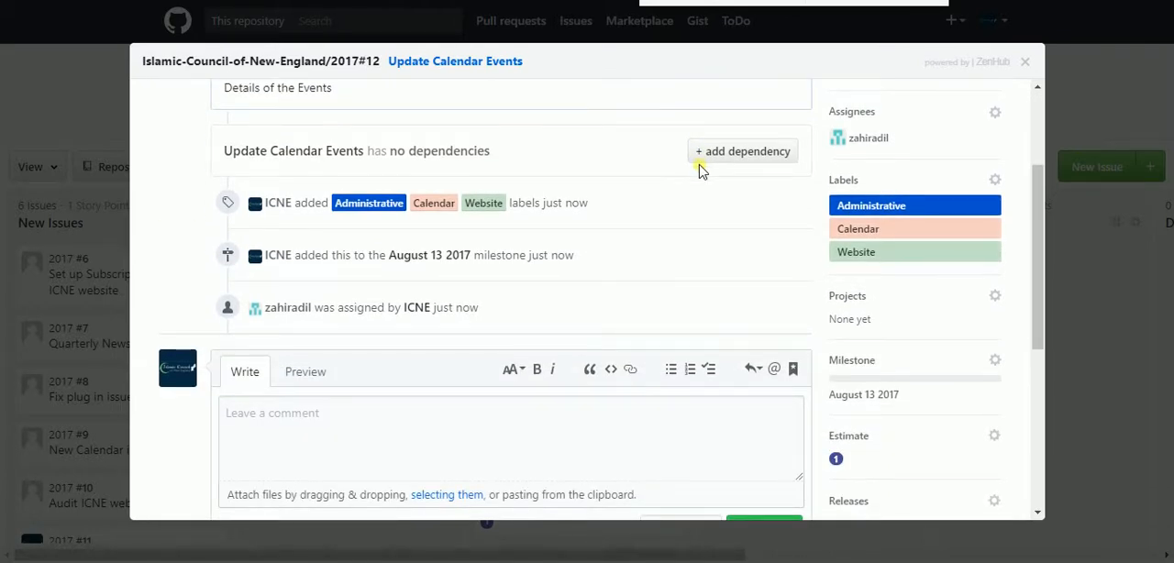
scroll(699, 171, down, 2)
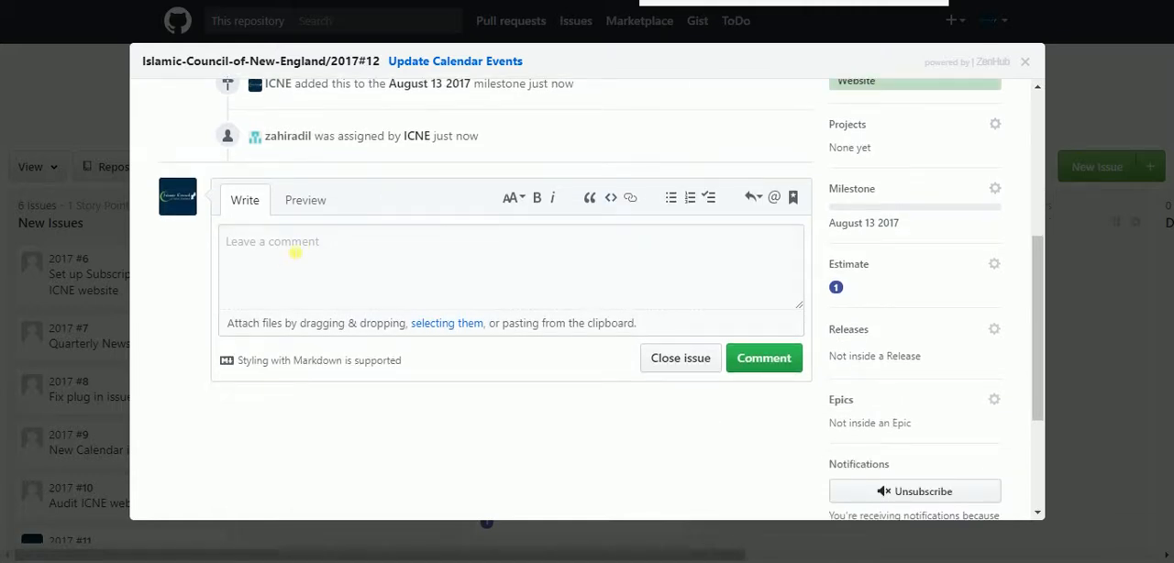
click(257, 255)
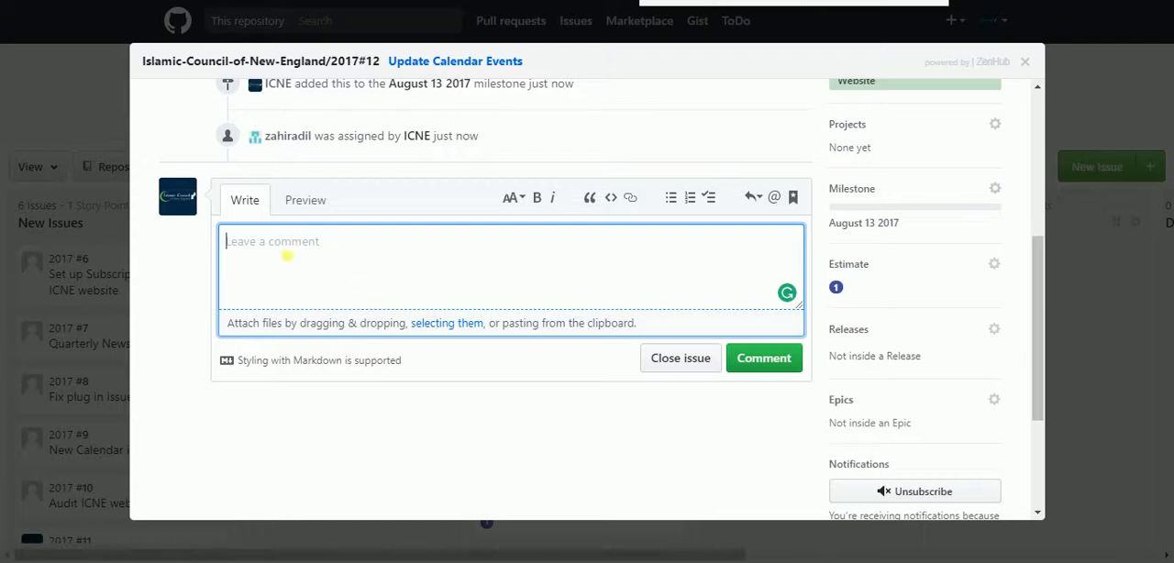
scroll(436, 196, up, 3)
scroll(394, 146, down, 5)
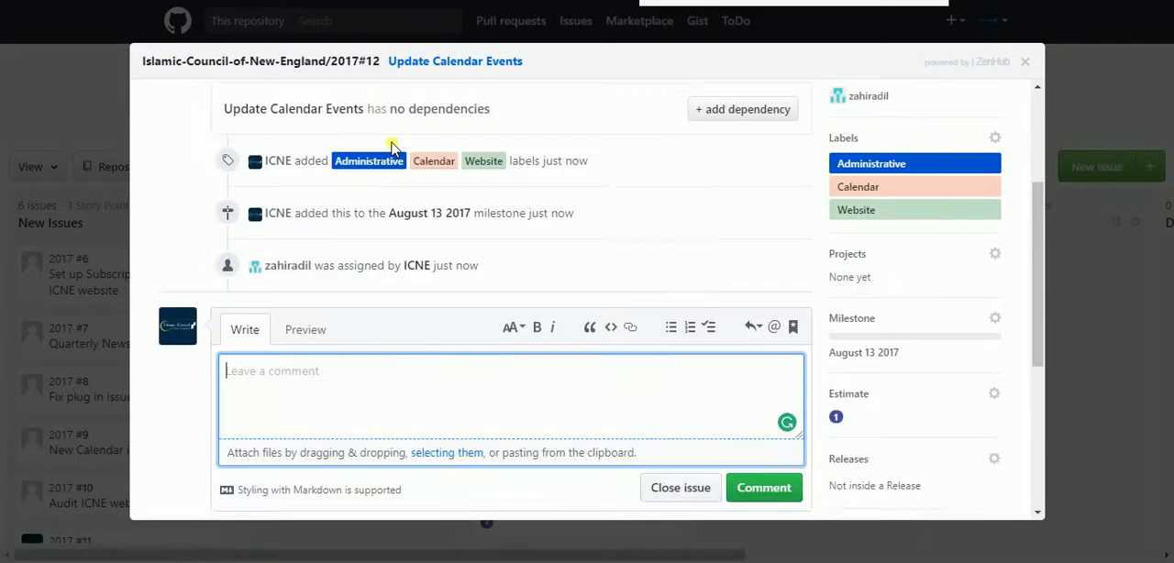
scroll(428, 210, up, 6)
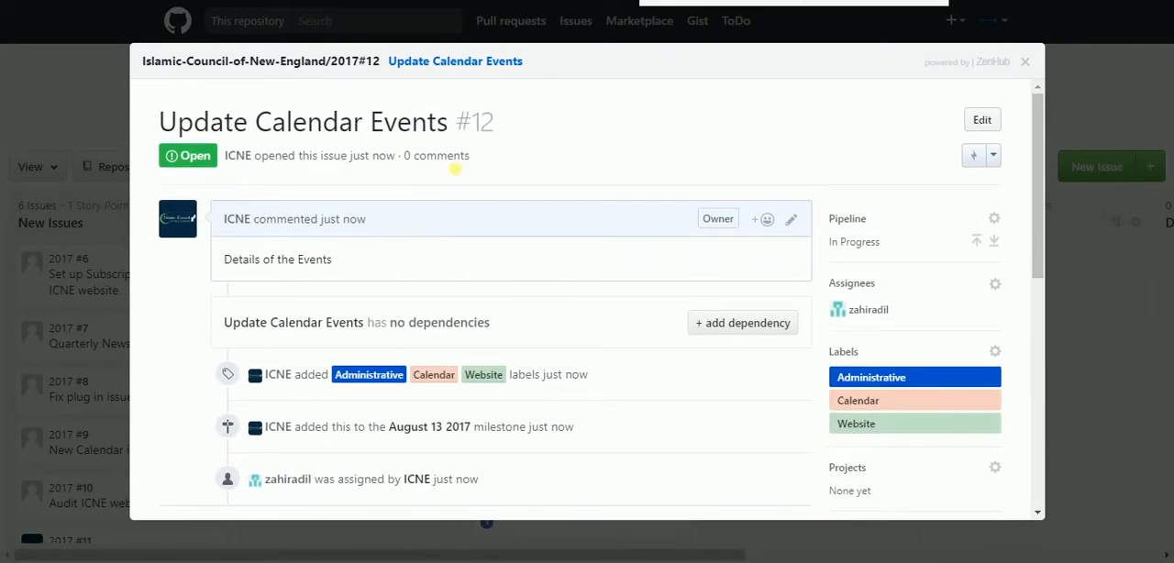
scroll(524, 218, down, 5)
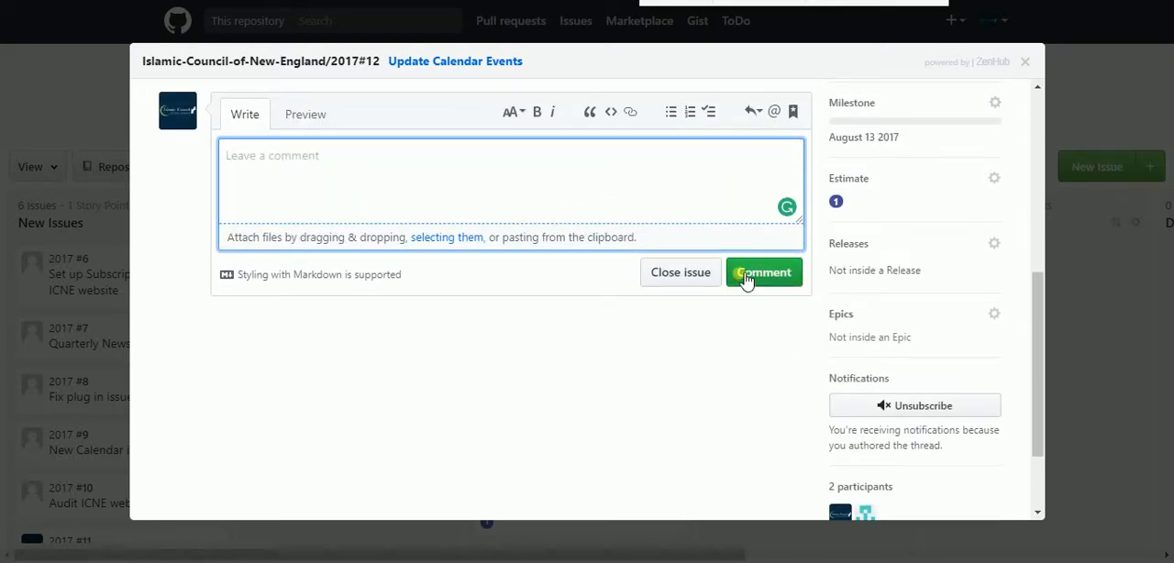
scroll(642, 351, up, 2)
scroll(645, 350, up, 3)
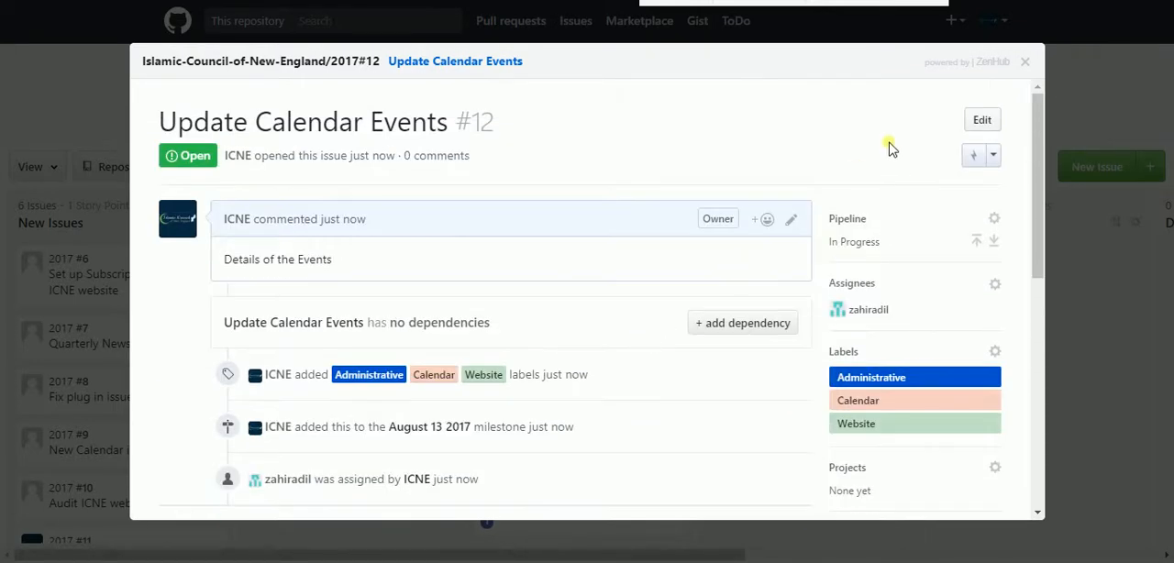
click(1026, 62)
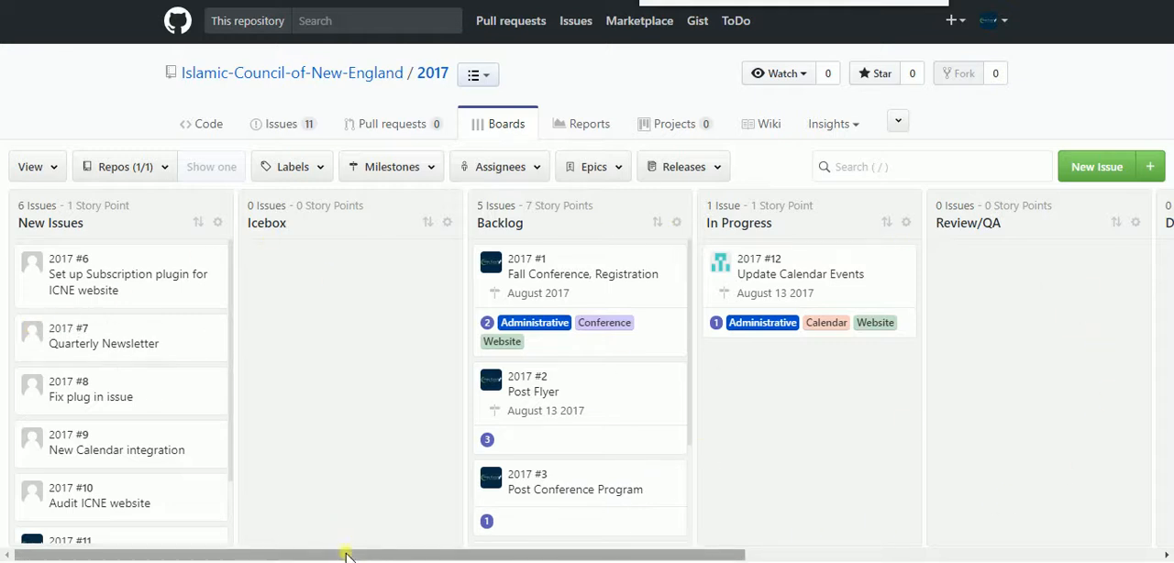
drag(345, 555, 250, 467)
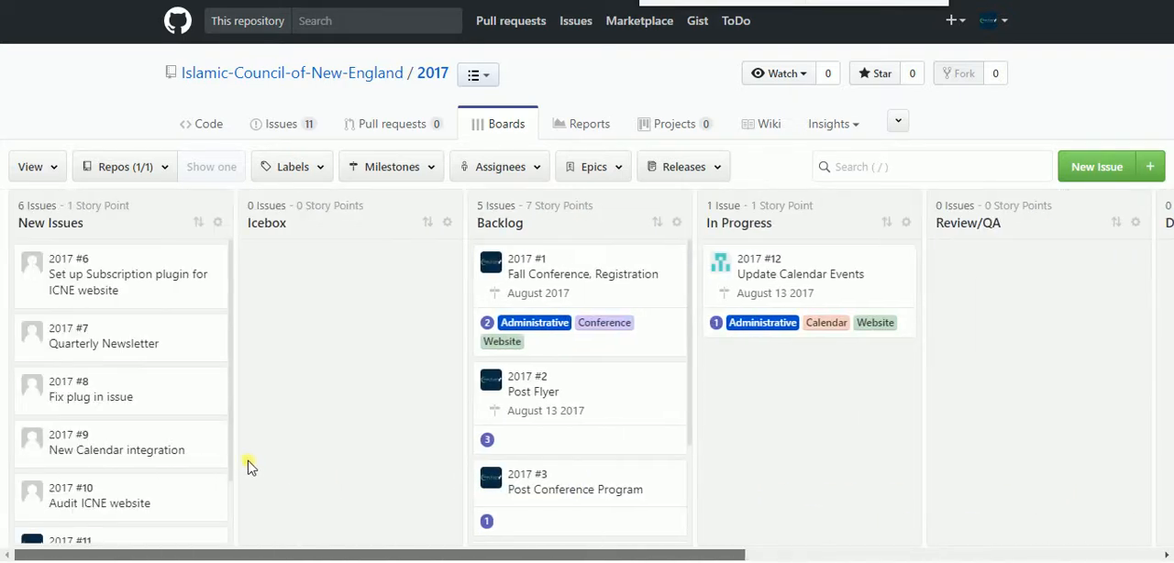
drag(388, 466, 294, 470)
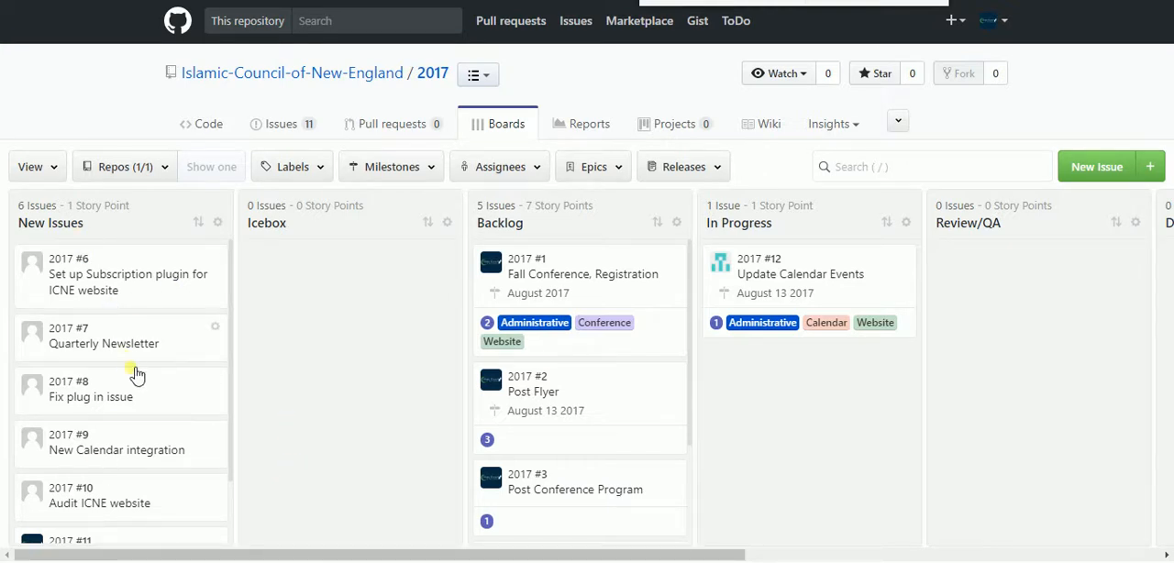
scroll(131, 380, down, 2)
scroll(131, 372, up, 2)
Filter the board by assignee to show only the issues assigned to ICNE
click(537, 173)
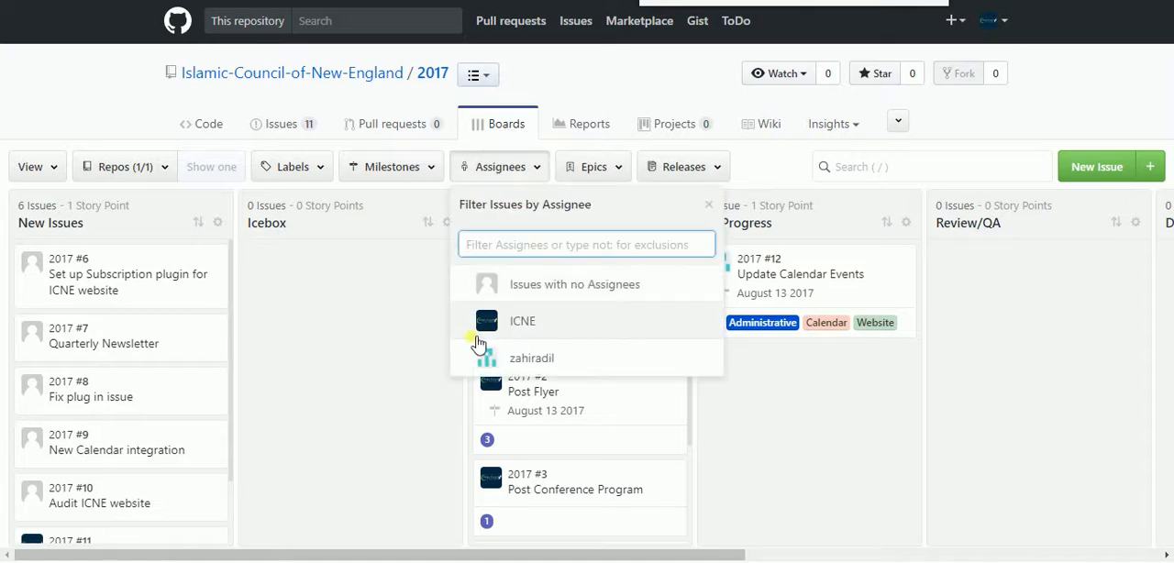
click(473, 319)
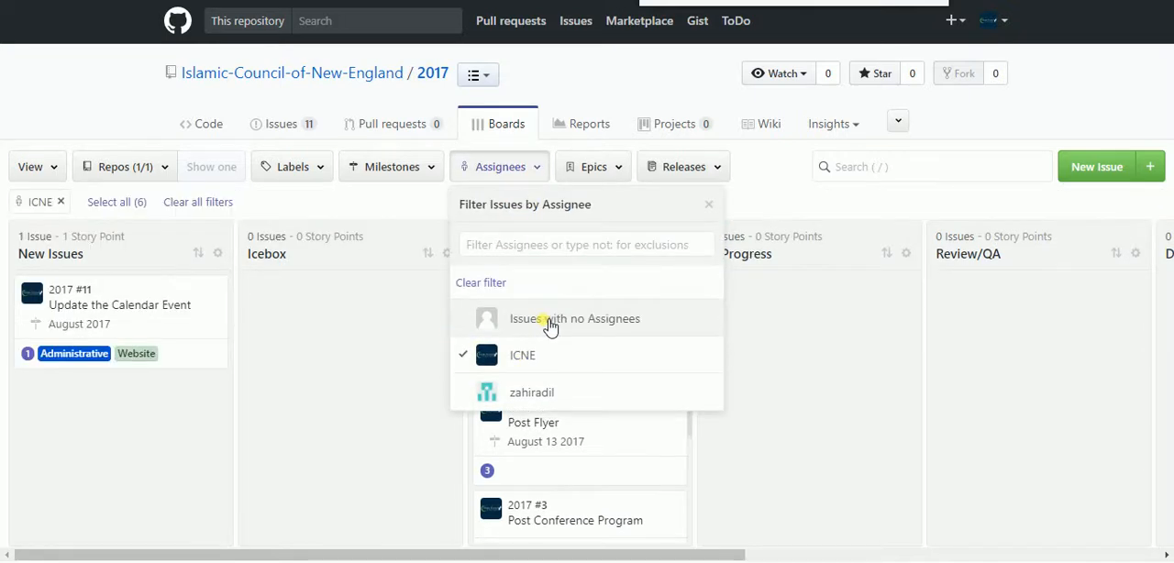
click(337, 409)
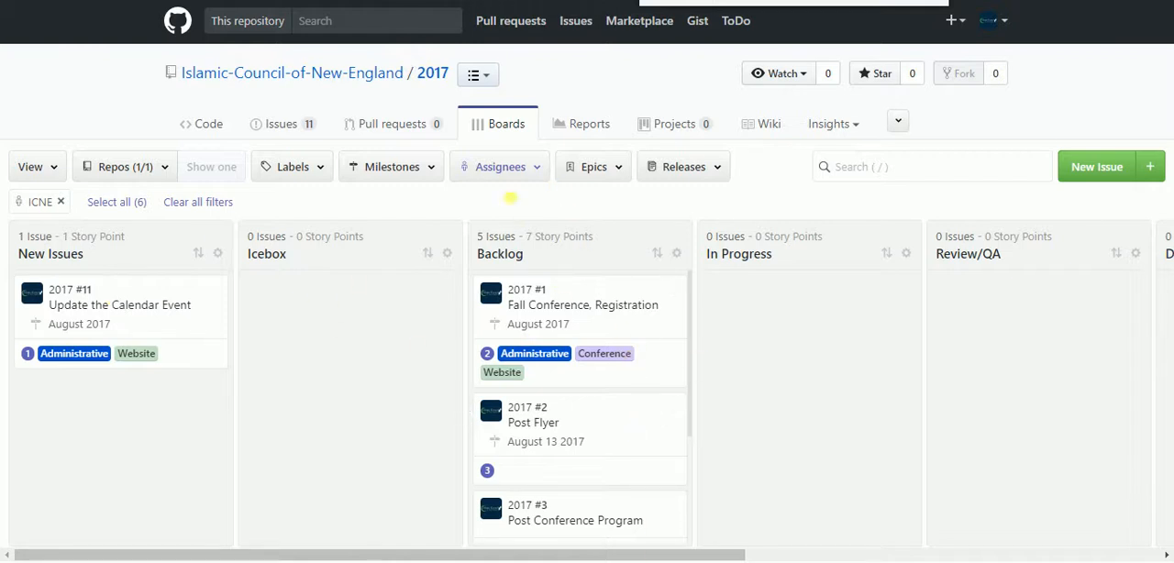
Switch the assignee filter from ICNE to only the other team member
click(538, 171)
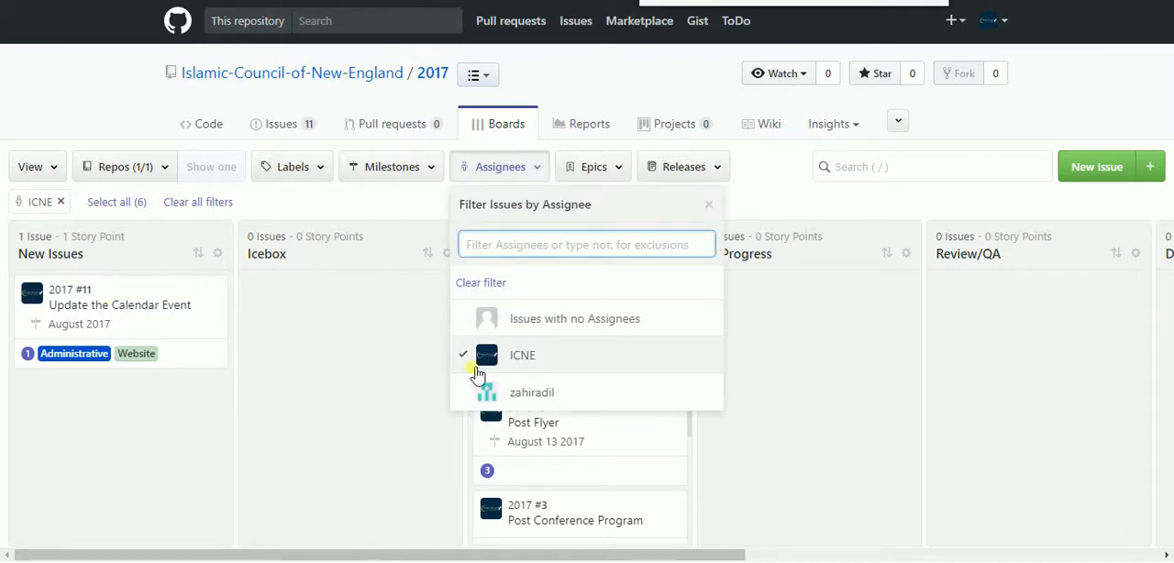
click(476, 389)
click(469, 364)
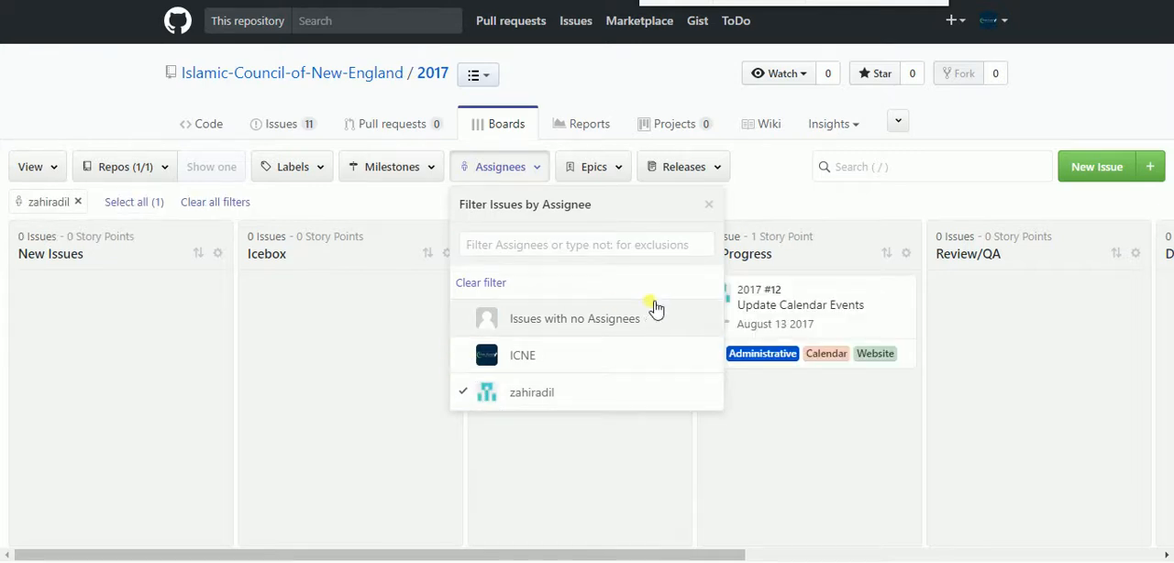
click(594, 454)
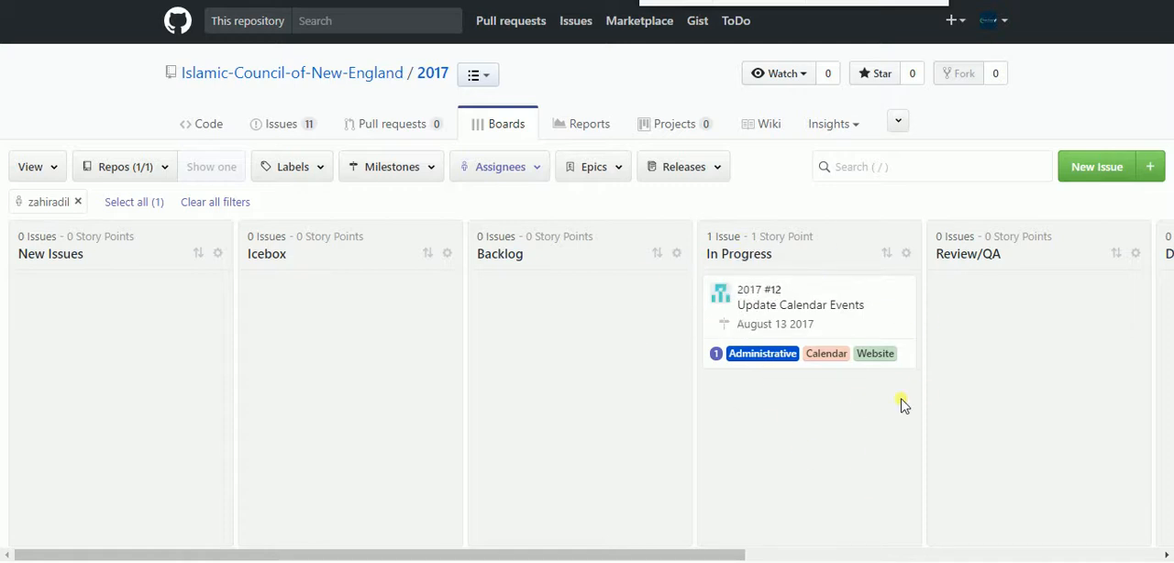
Add ICNE to the assignee filter alongside the other team member
click(545, 174)
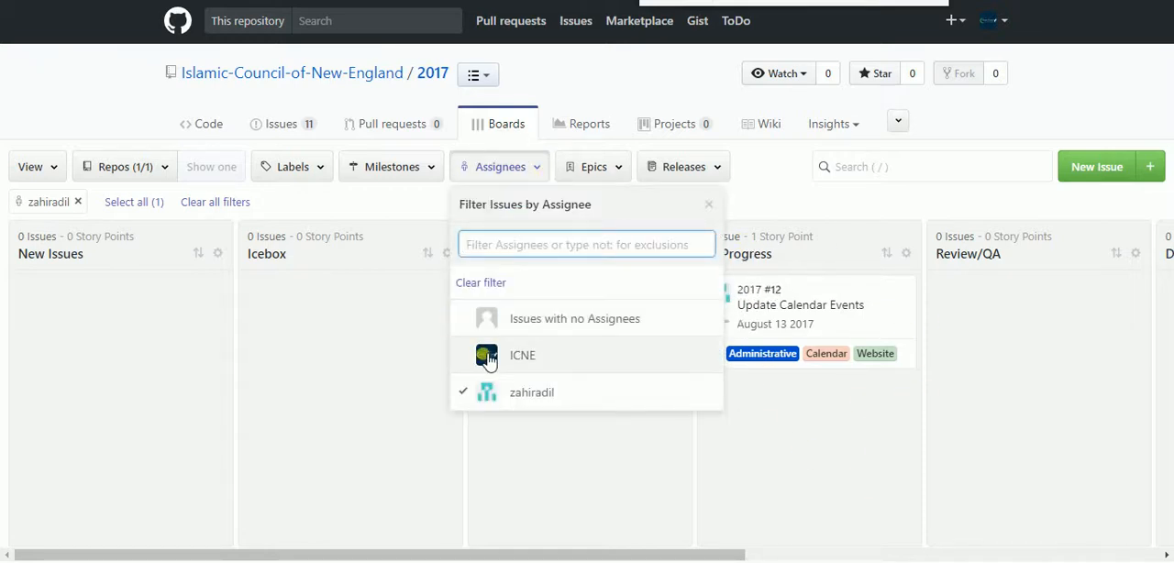
click(487, 356)
click(365, 424)
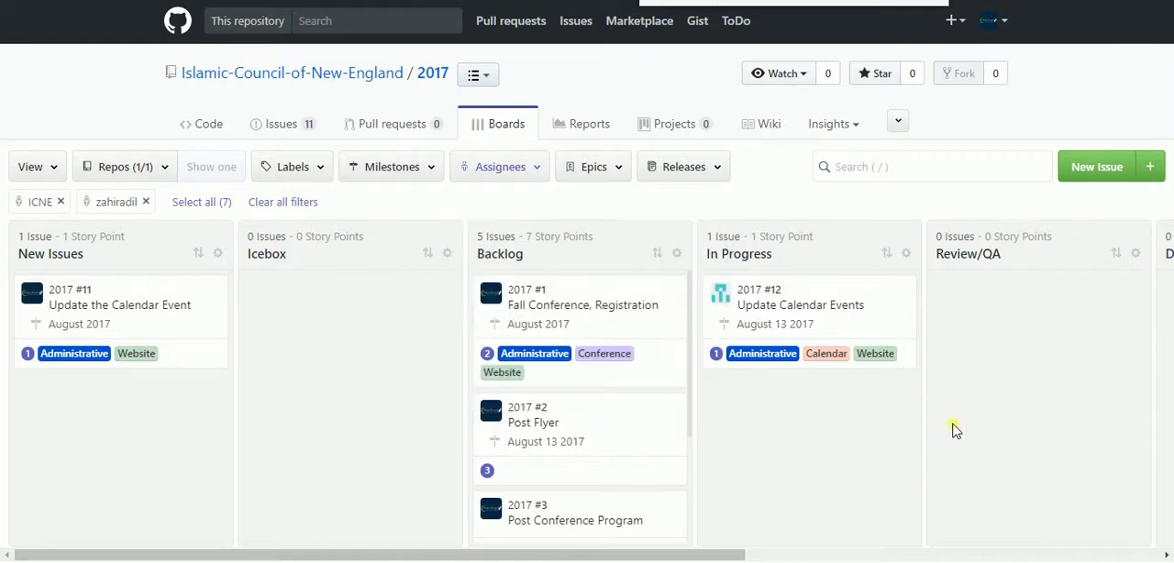
drag(322, 551, 174, 513)
Include issues with no assignees in the assignee filter and look through the New Issues column
click(536, 175)
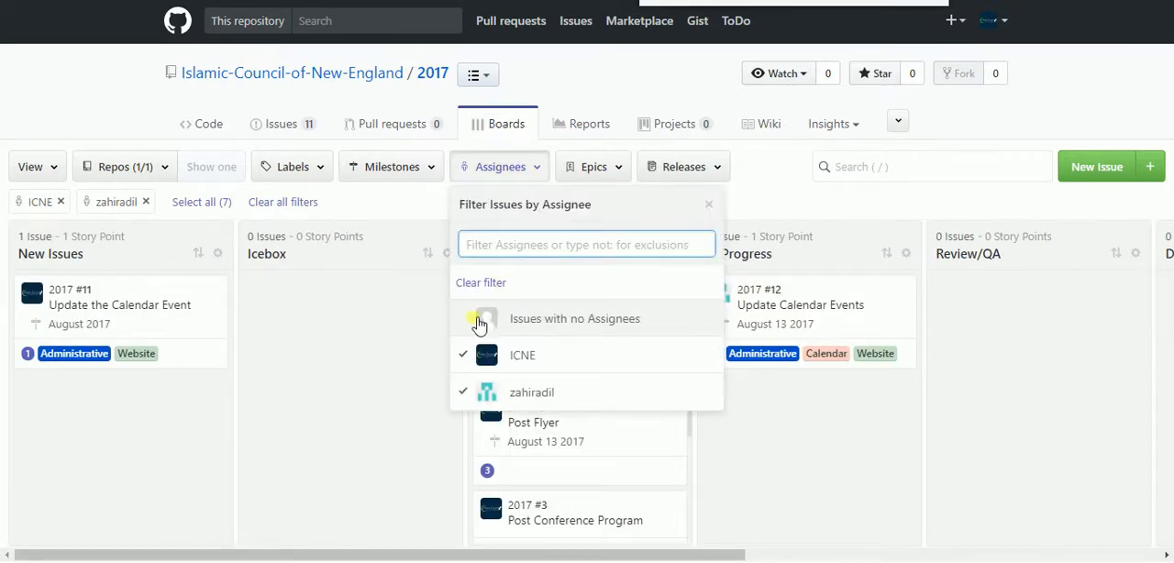
click(500, 316)
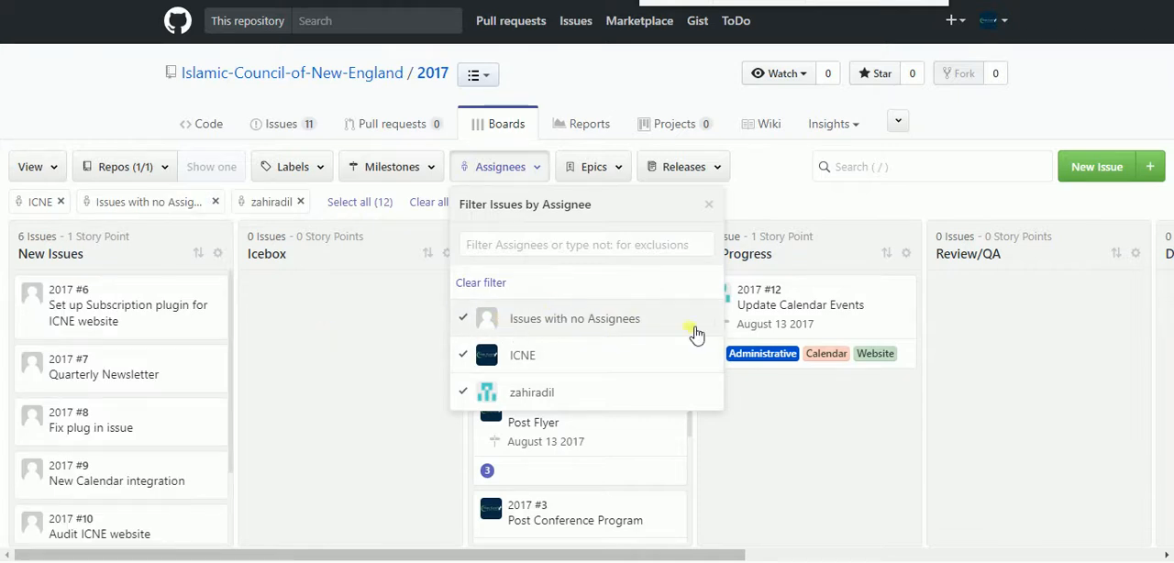
click(333, 337)
scroll(157, 412, down, 2)
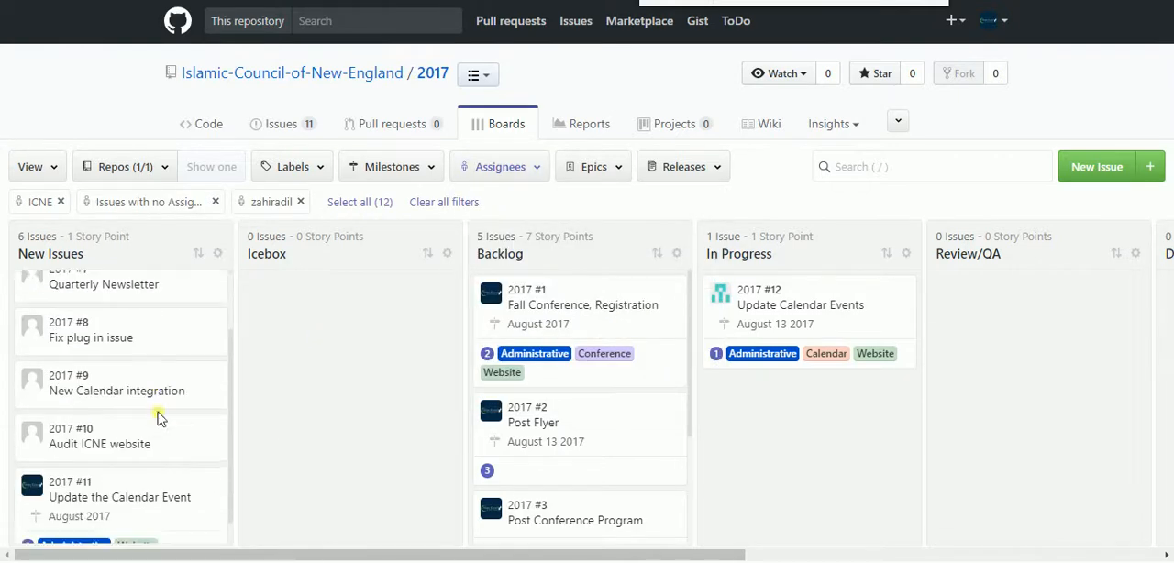
scroll(157, 419, up, 2)
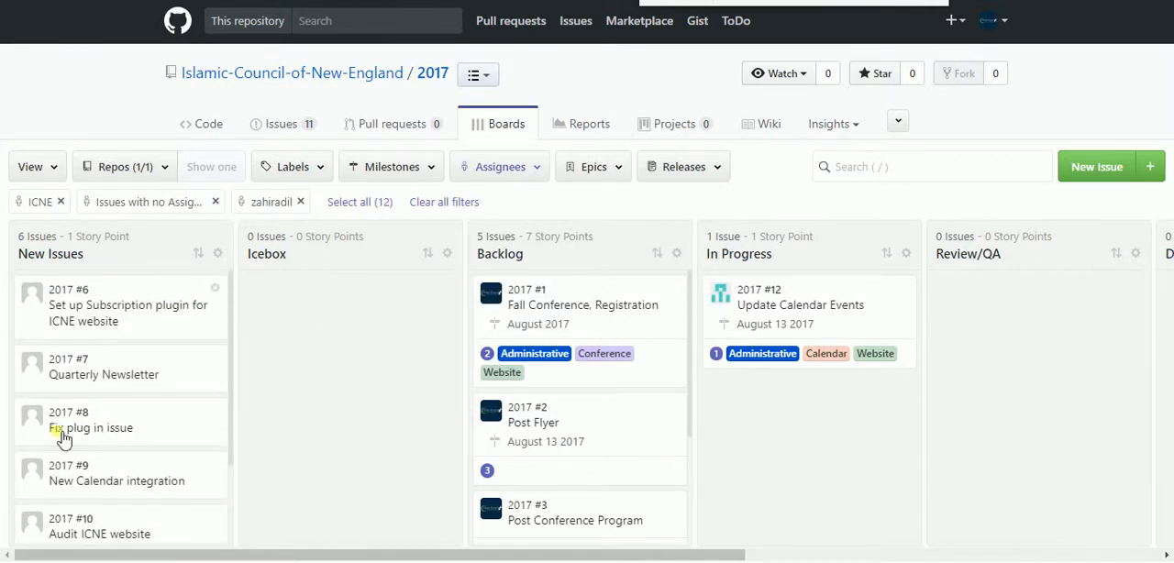
click(538, 167)
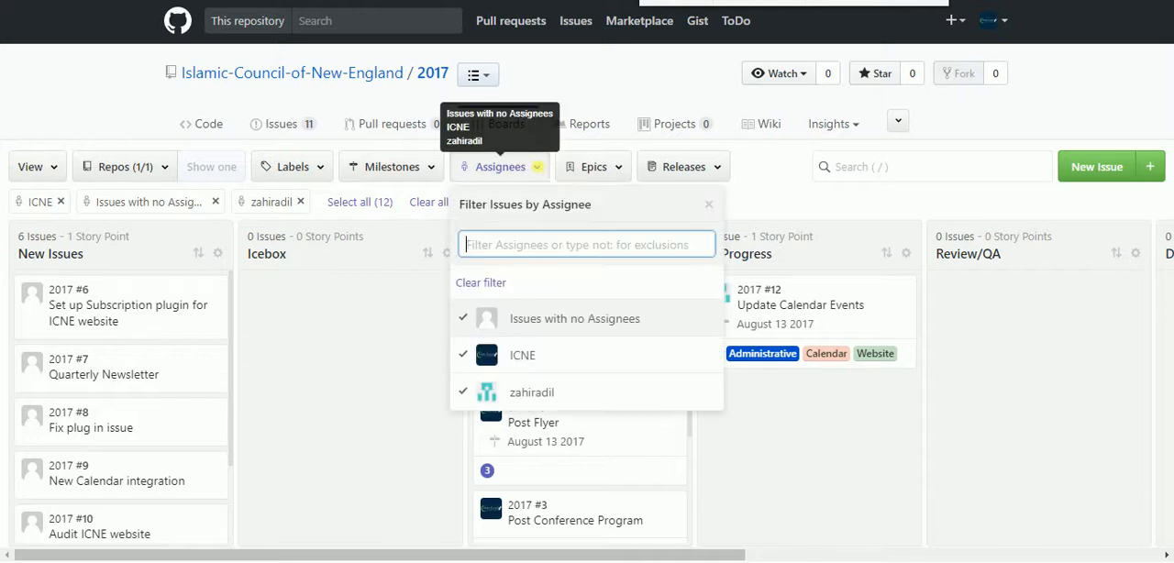
click(373, 279)
Filter the board's issues by the August 13 2017 milestone
click(431, 171)
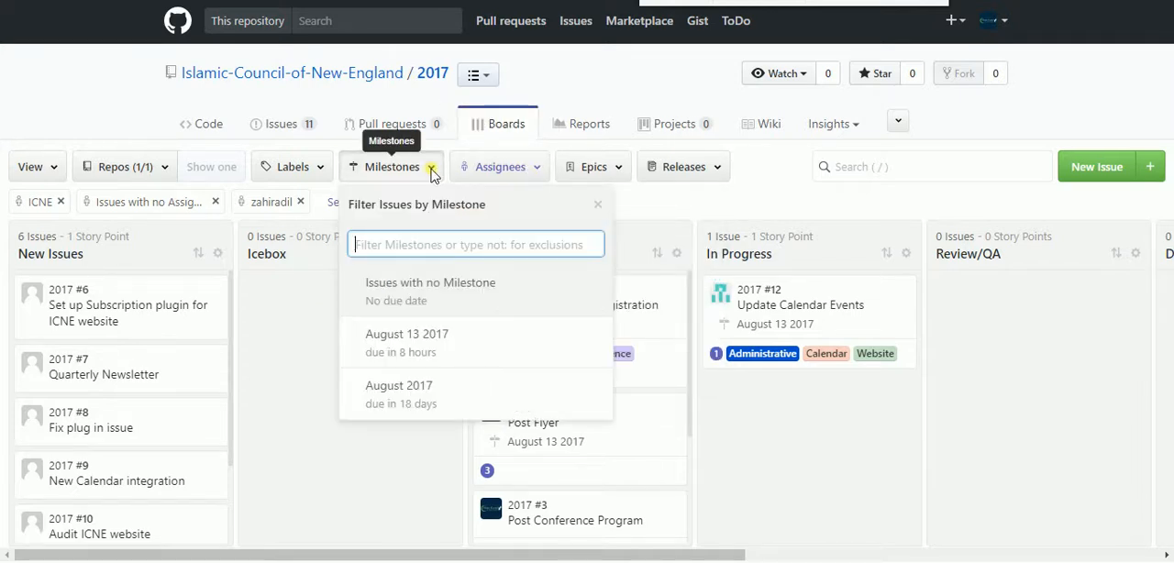
click(453, 341)
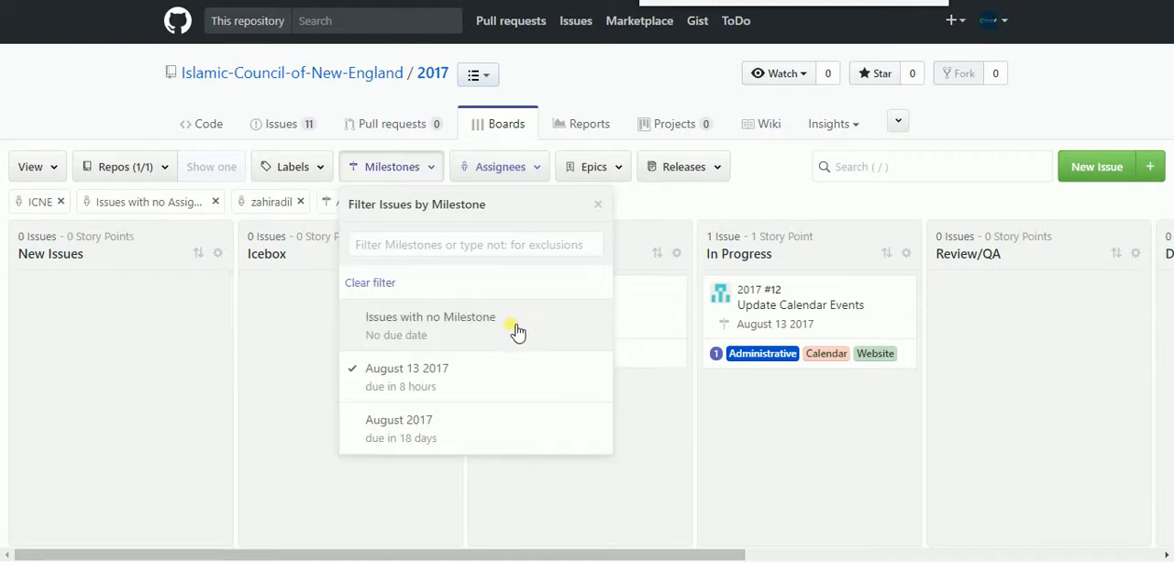
click(300, 476)
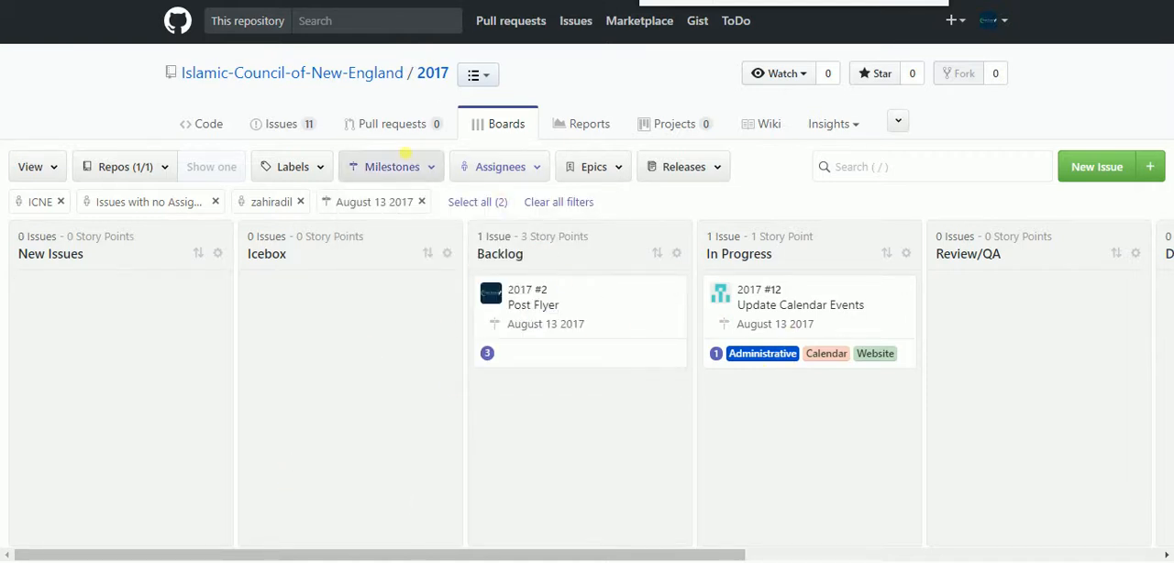
Extend the milestone filter to also include issues with no milestone
click(425, 174)
click(427, 174)
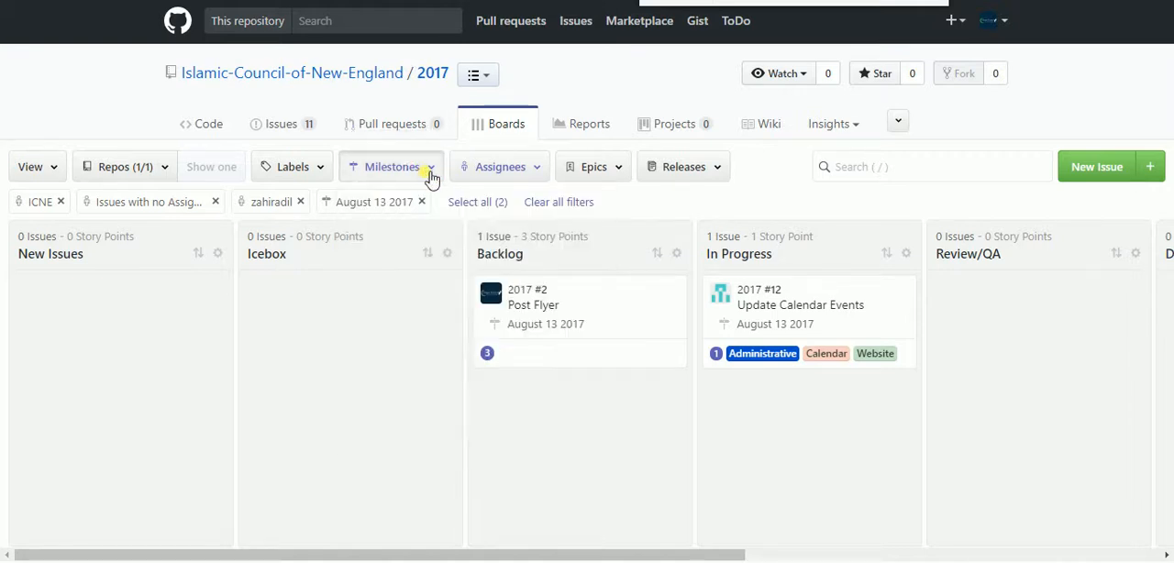
click(427, 174)
click(426, 332)
click(296, 343)
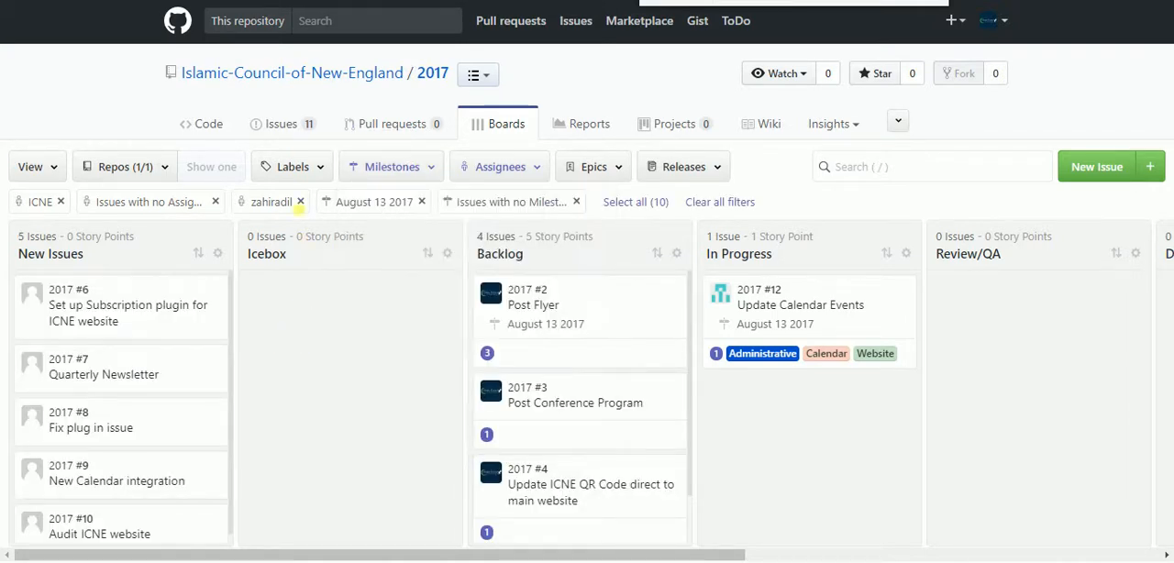
Filter the board's issues by the Calendar label
click(321, 175)
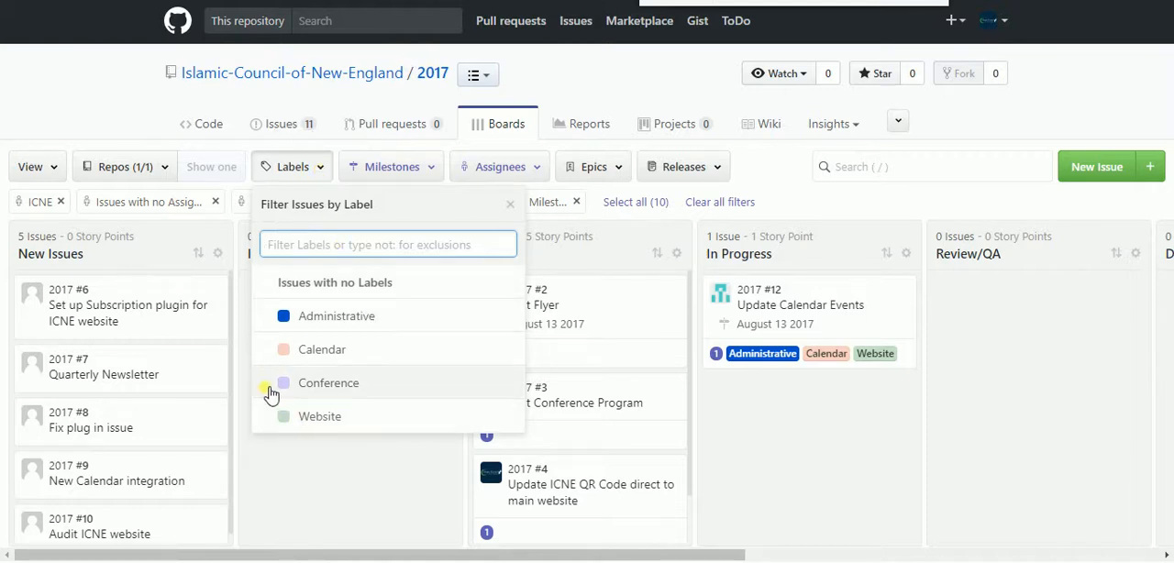
click(266, 349)
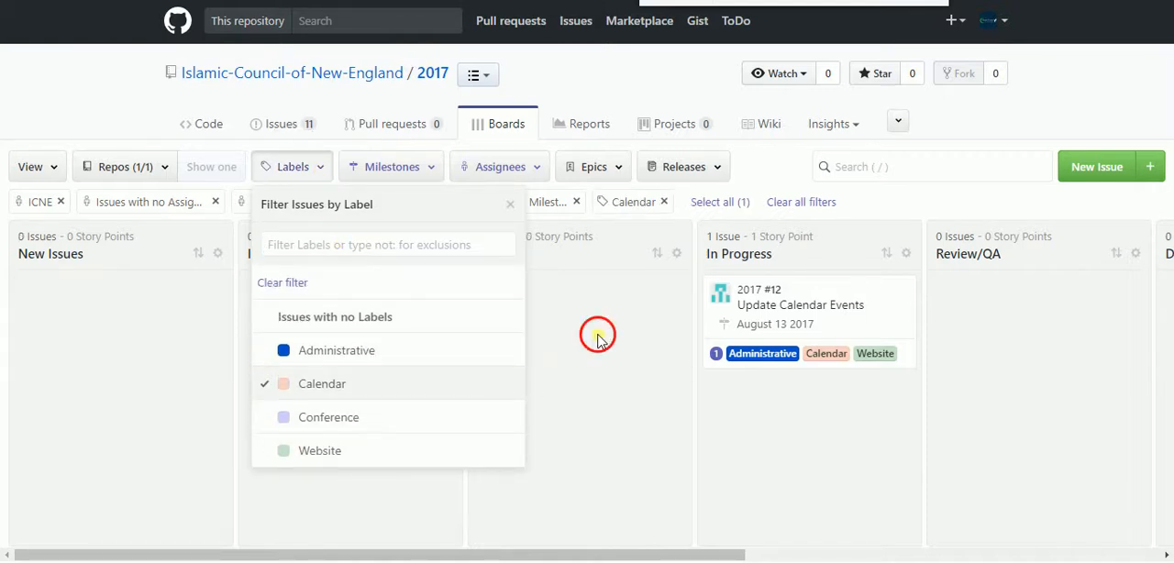
click(597, 337)
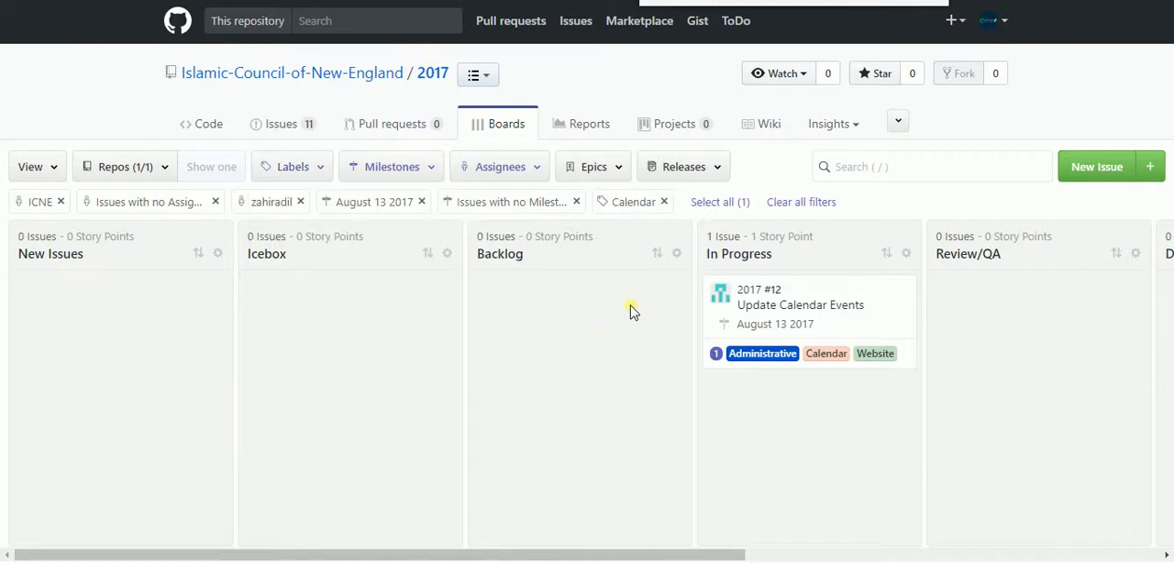
Replace the Calendar label filter with the Administrative label
click(321, 176)
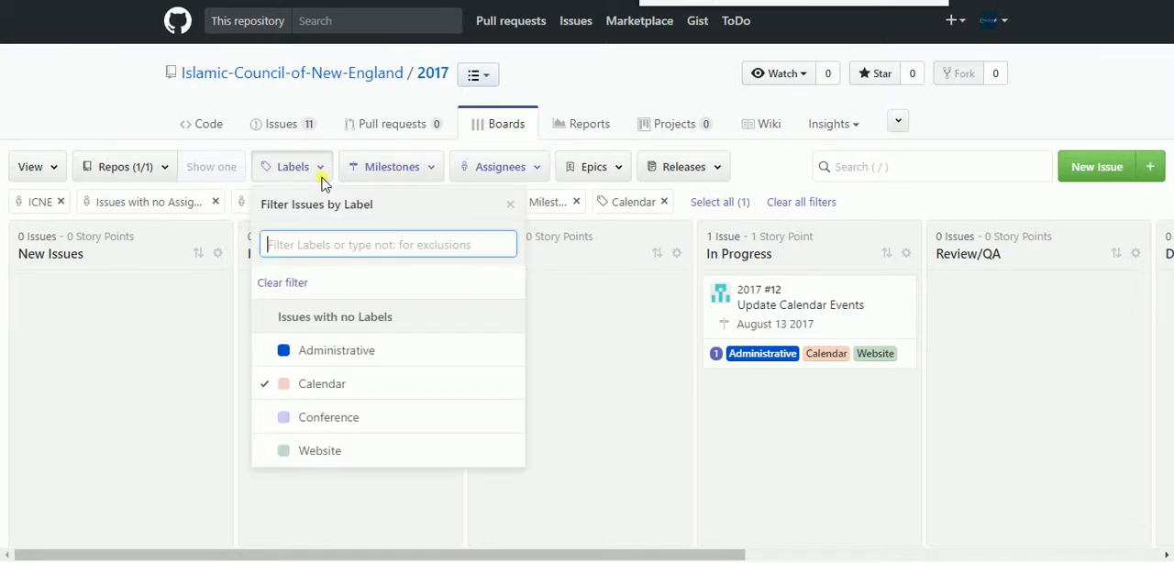
click(266, 349)
click(283, 384)
click(194, 392)
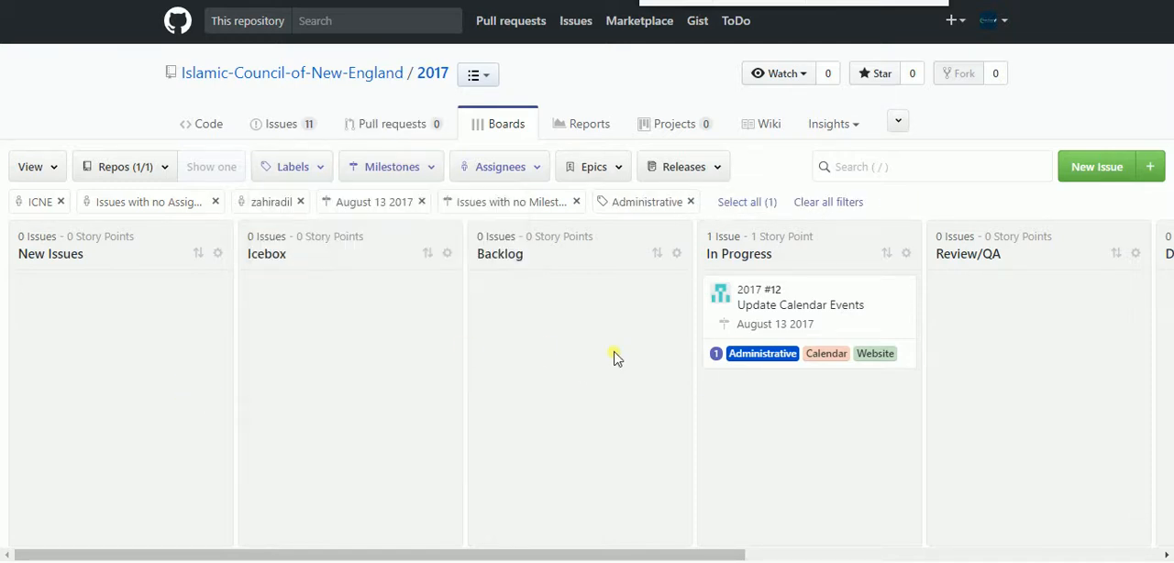
Narrow the assignee filter to issues with no assignees, and restore ICNE and the individual member to it
click(540, 172)
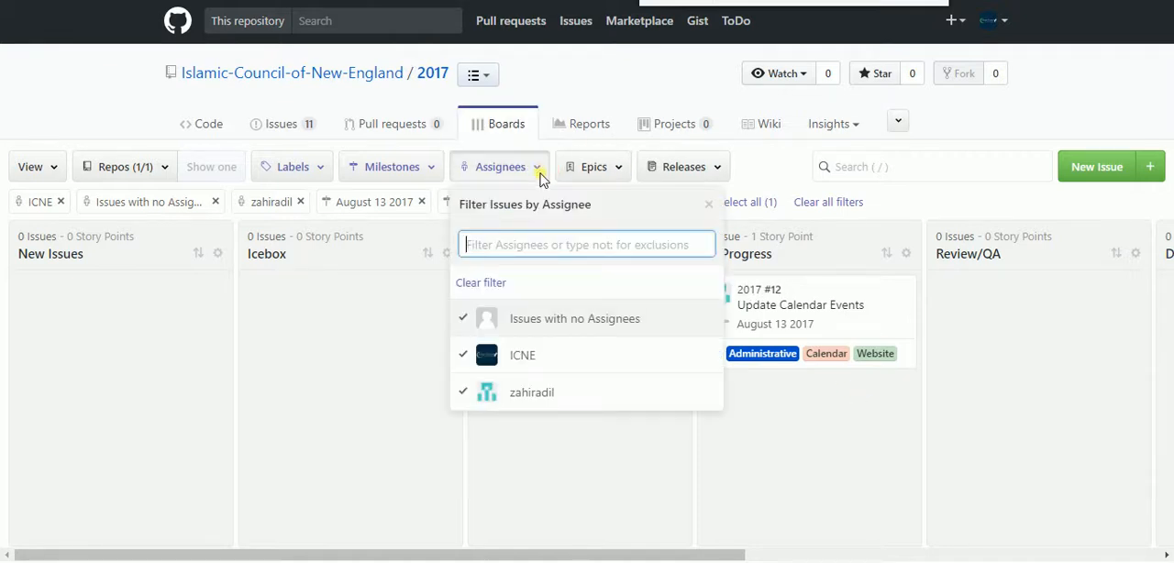
click(472, 394)
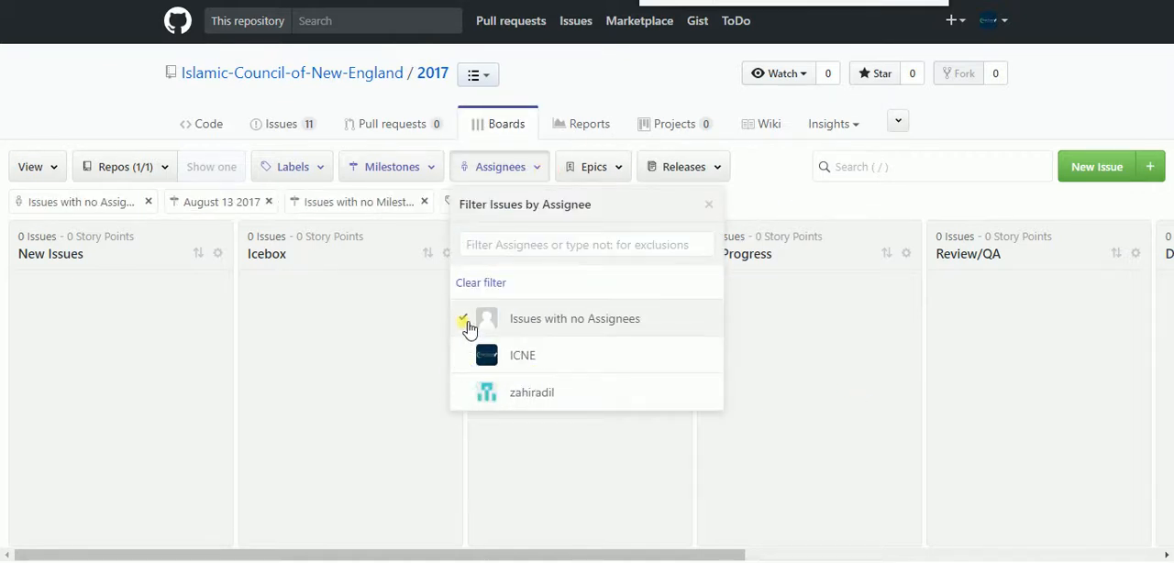
click(464, 397)
click(401, 385)
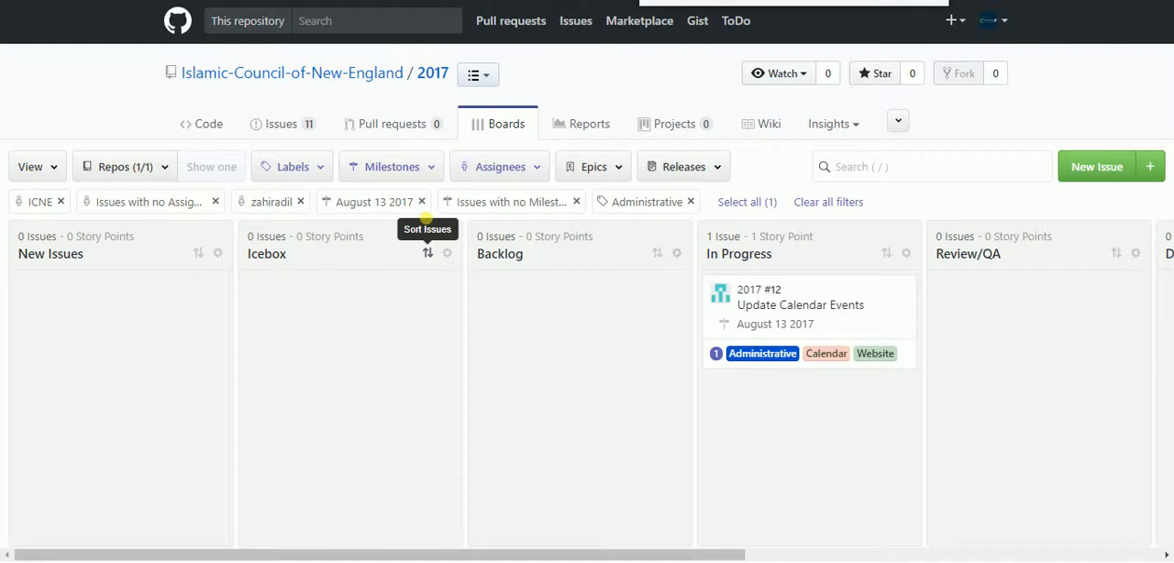
Extend the label filter to also include Calendar, Conference, Website and issues with no labels
click(327, 167)
click(285, 316)
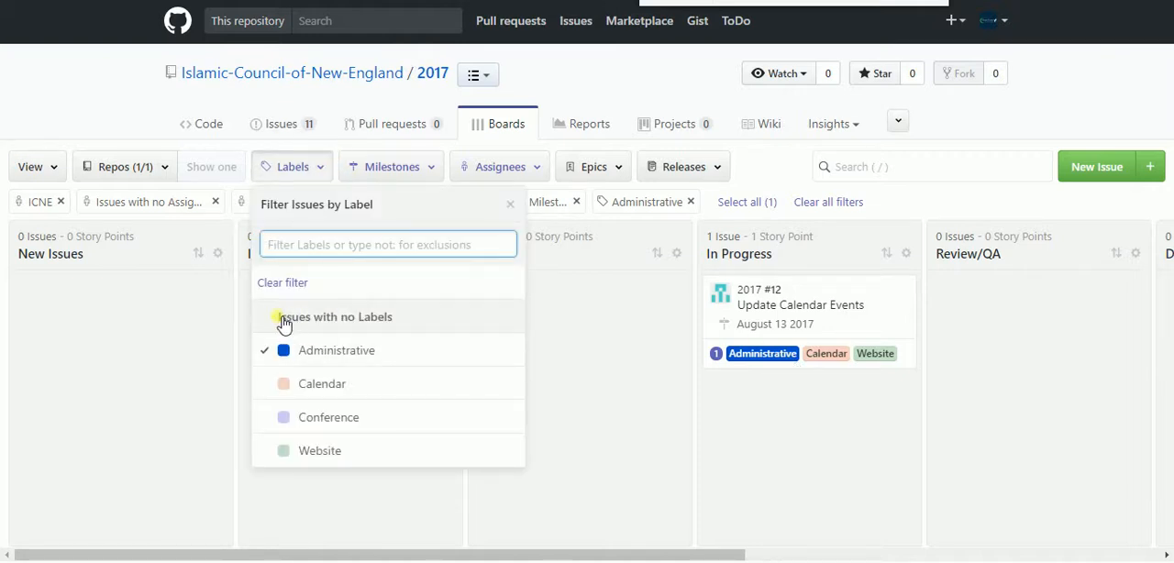
click(263, 376)
click(264, 421)
click(265, 455)
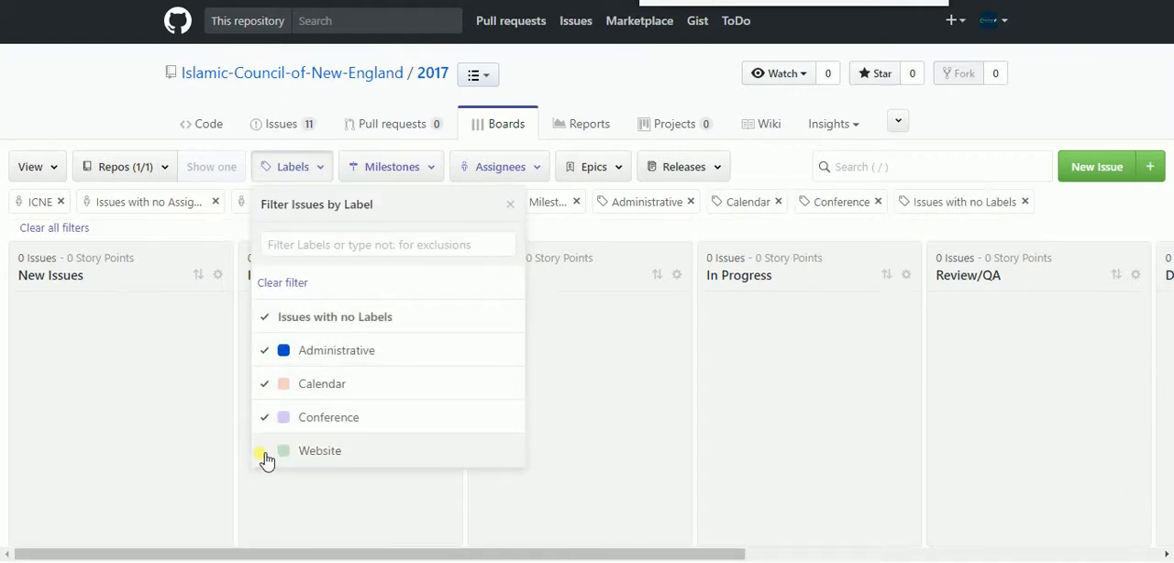
click(582, 349)
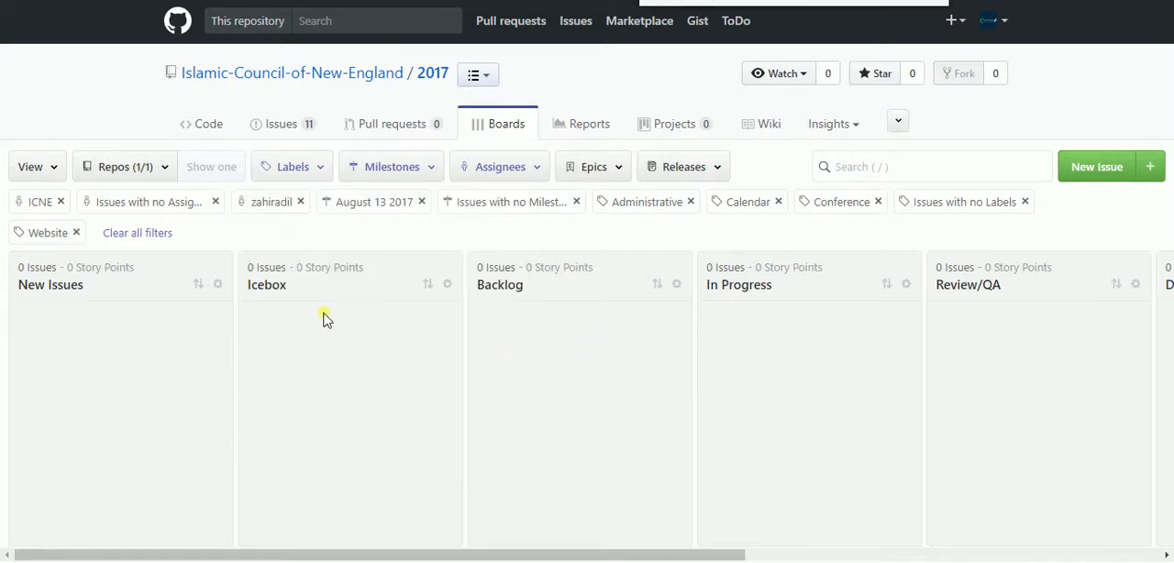
Remove every label, including the no-labels option, from the board's label filter
click(538, 180)
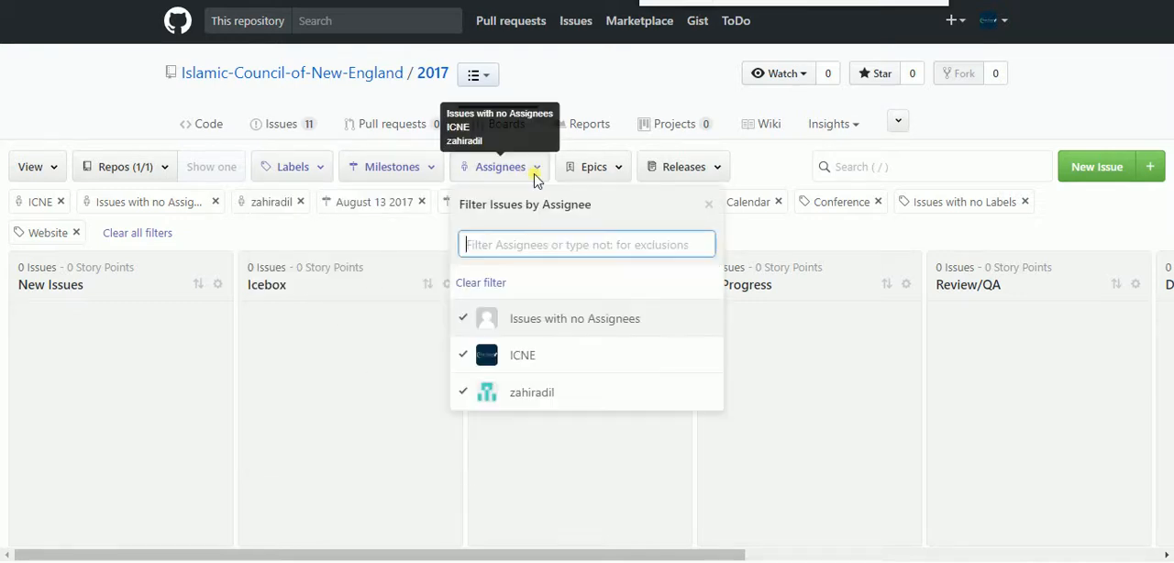
click(316, 170)
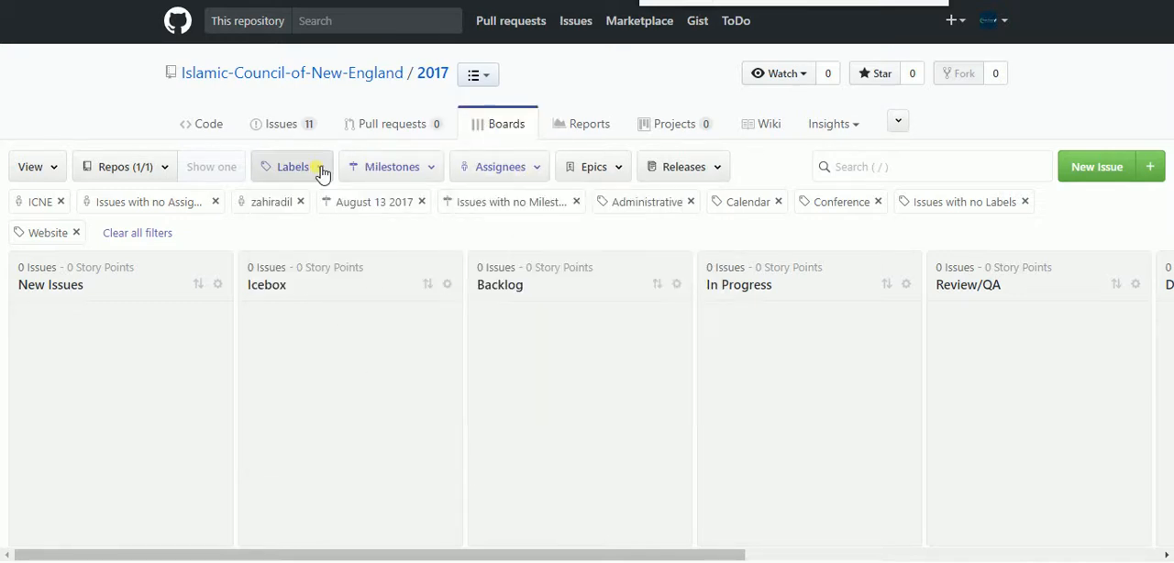
click(272, 450)
click(272, 419)
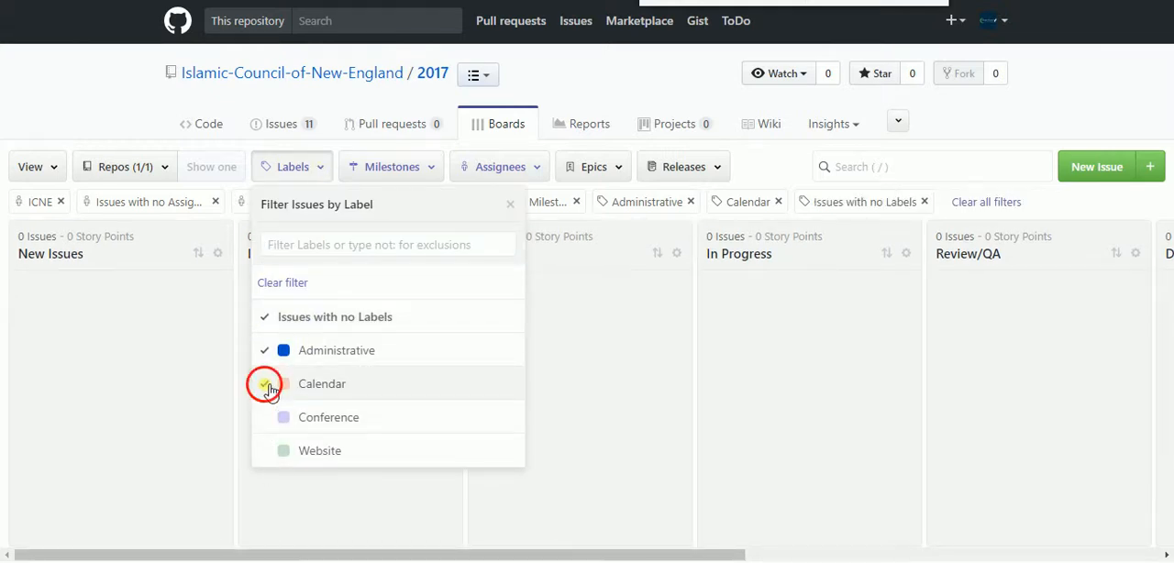
click(266, 383)
click(265, 351)
click(291, 474)
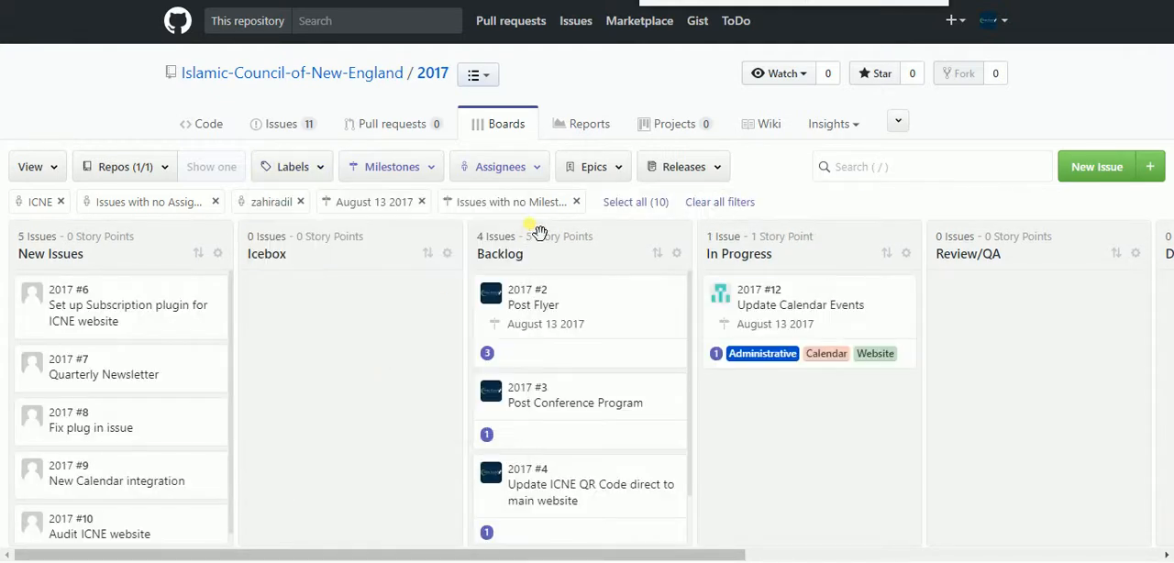
Narrow the assignee filter to the individual member only, and restore ICNE and issues with no assignees to it
click(543, 179)
click(467, 354)
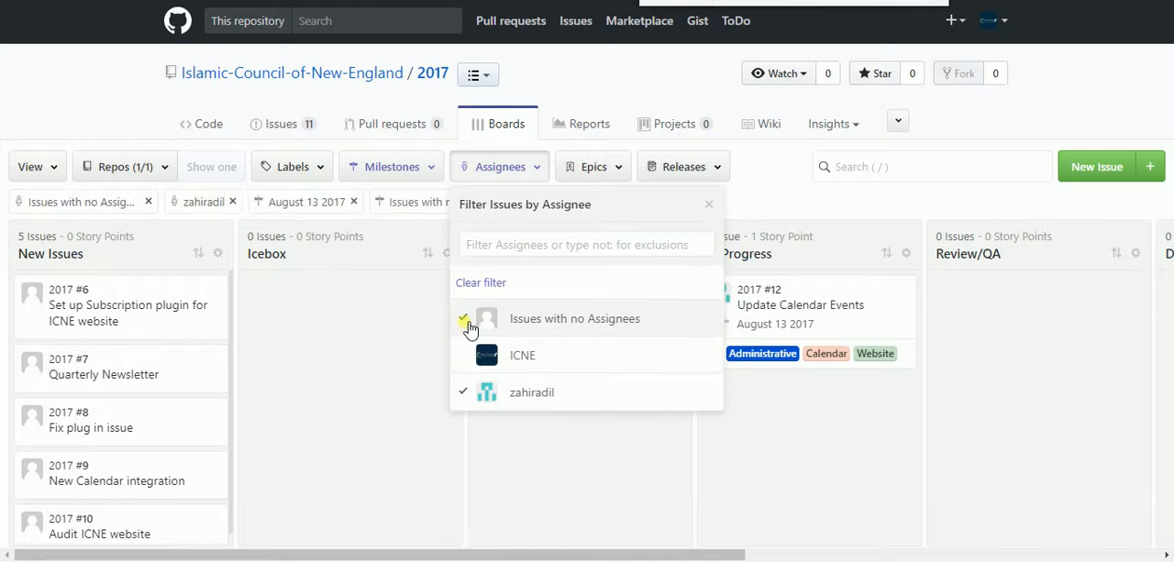
click(467, 317)
click(465, 401)
click(467, 362)
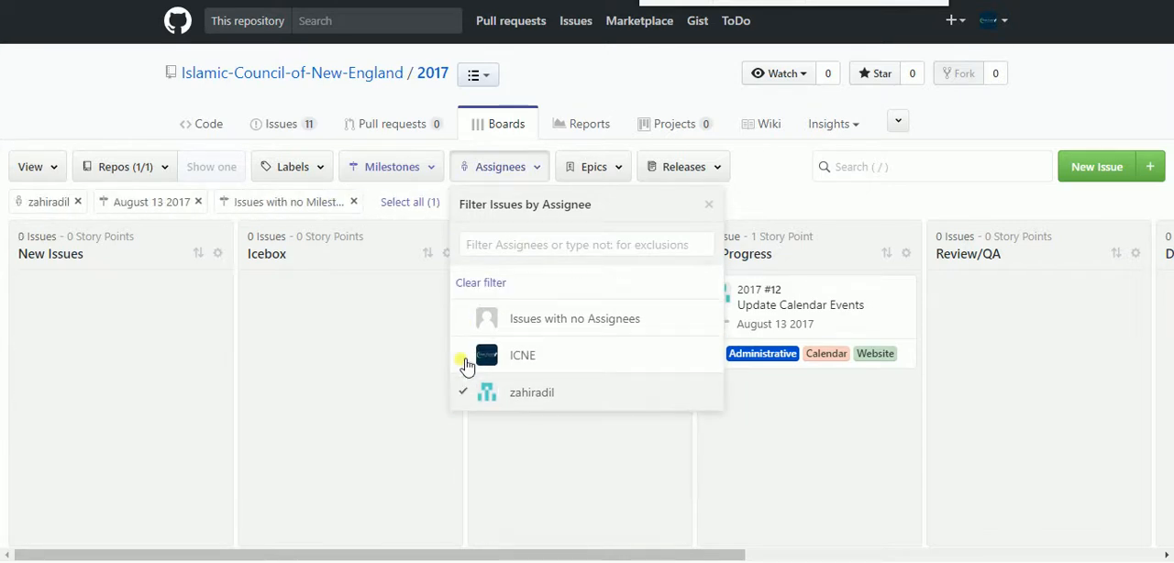
click(466, 358)
click(468, 321)
click(849, 239)
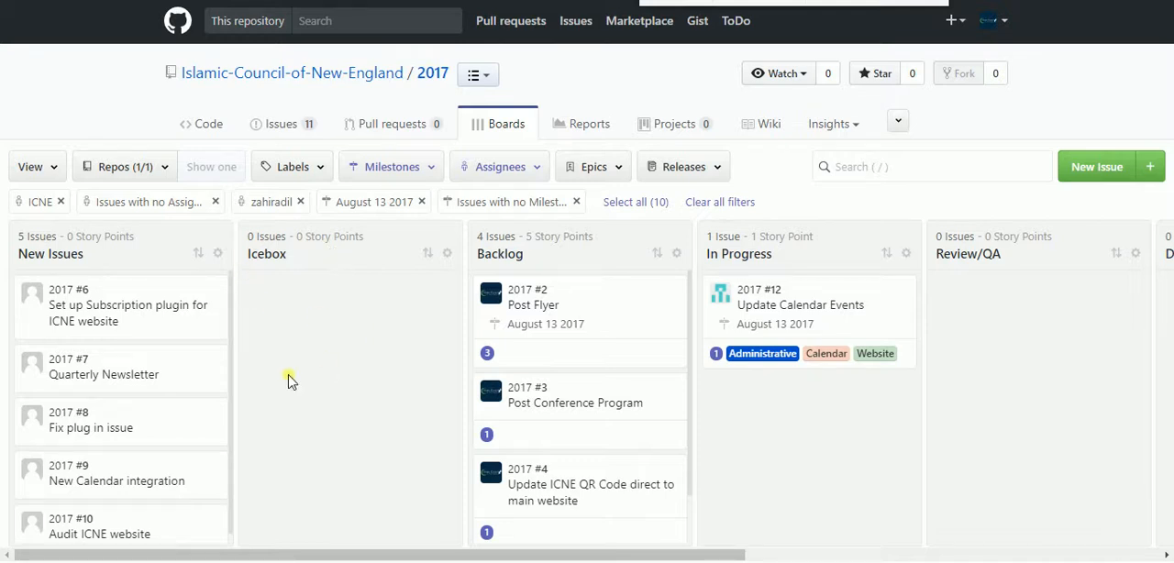
Open the issue labels of the 2017 repository and review the list
click(282, 128)
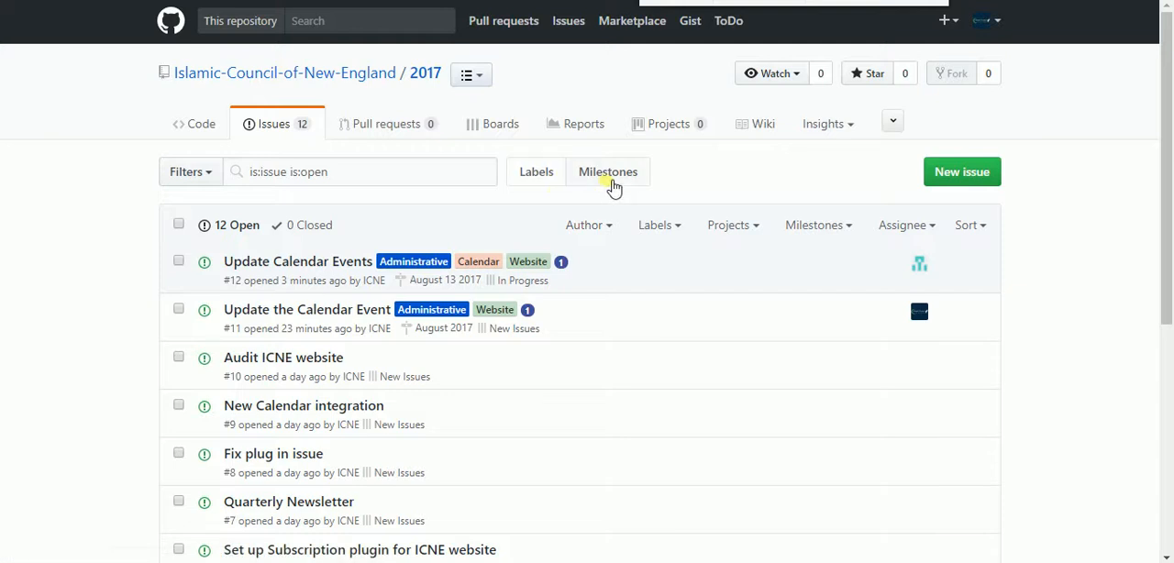
click(537, 172)
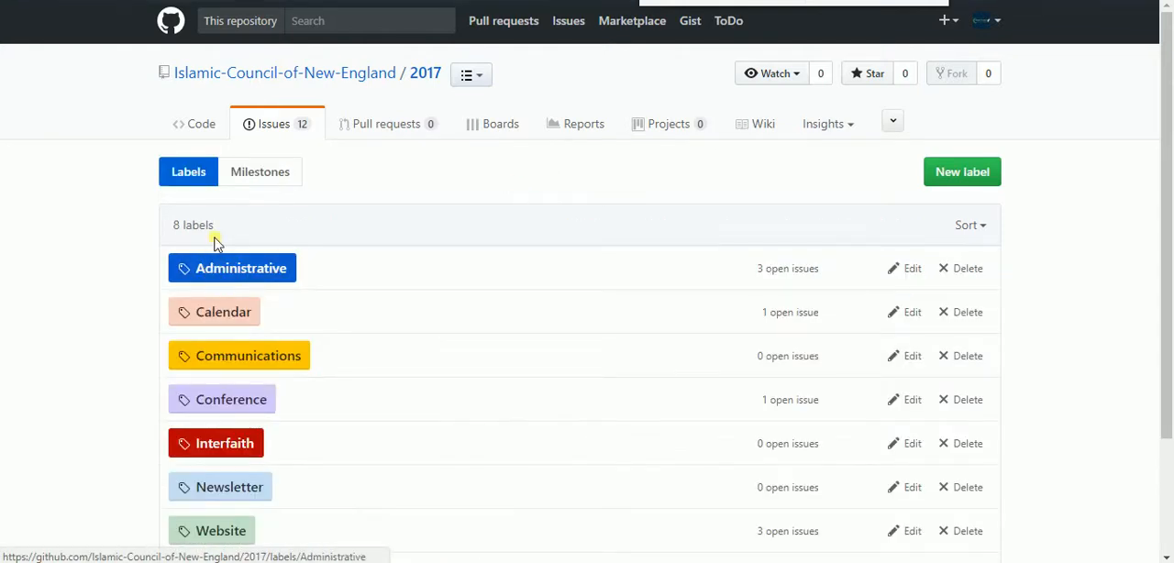
scroll(246, 447, down, 3)
scroll(241, 438, up, 1)
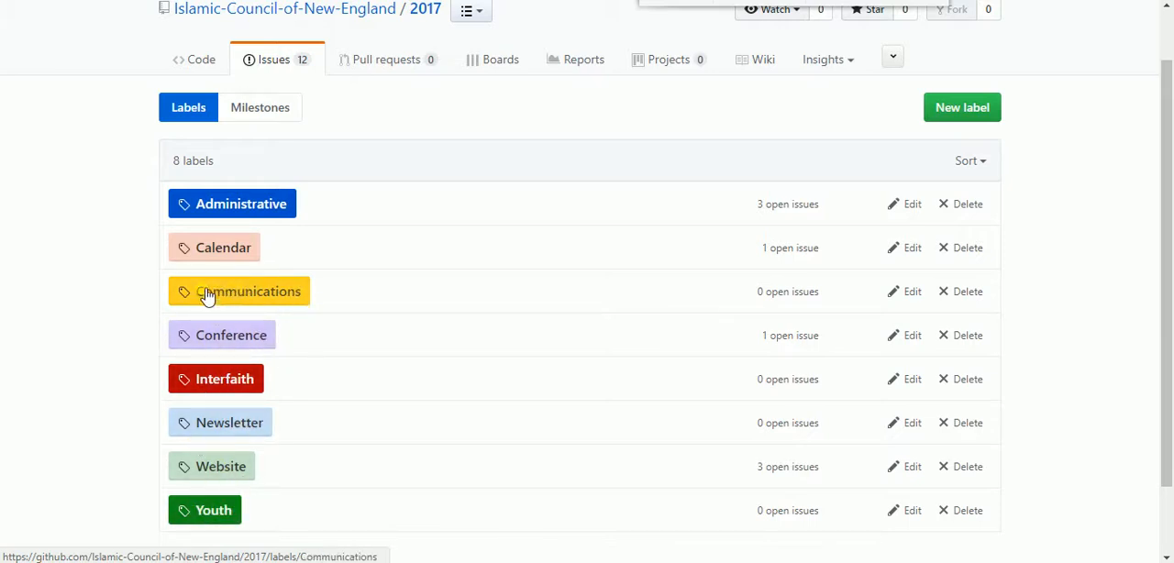
click(271, 204)
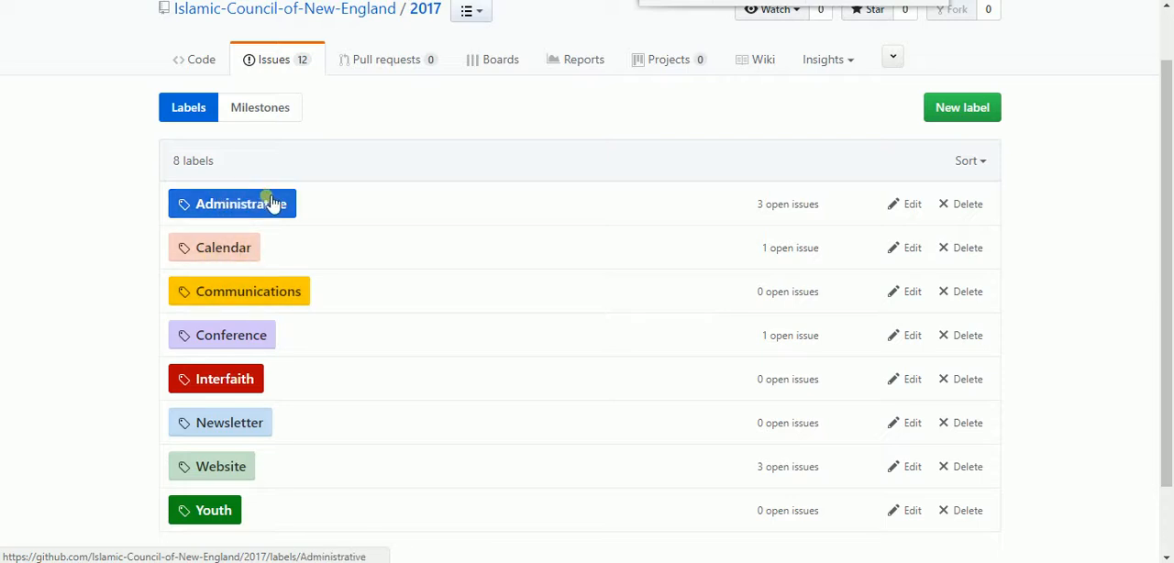
Create a new label named Meetings with the colour #bfdadc
click(960, 111)
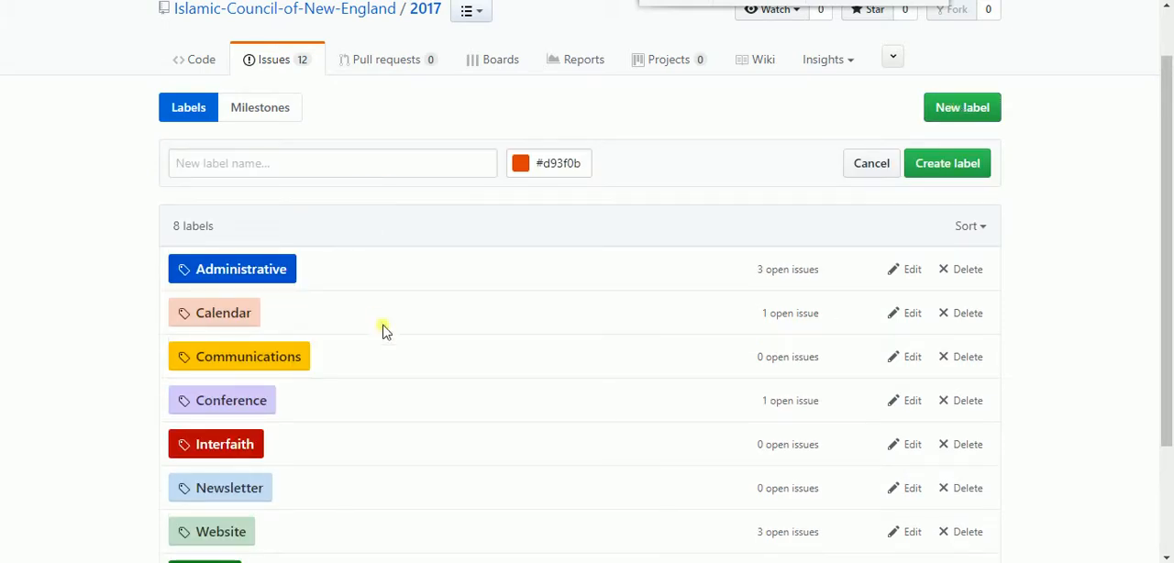
scroll(383, 330, down, 3)
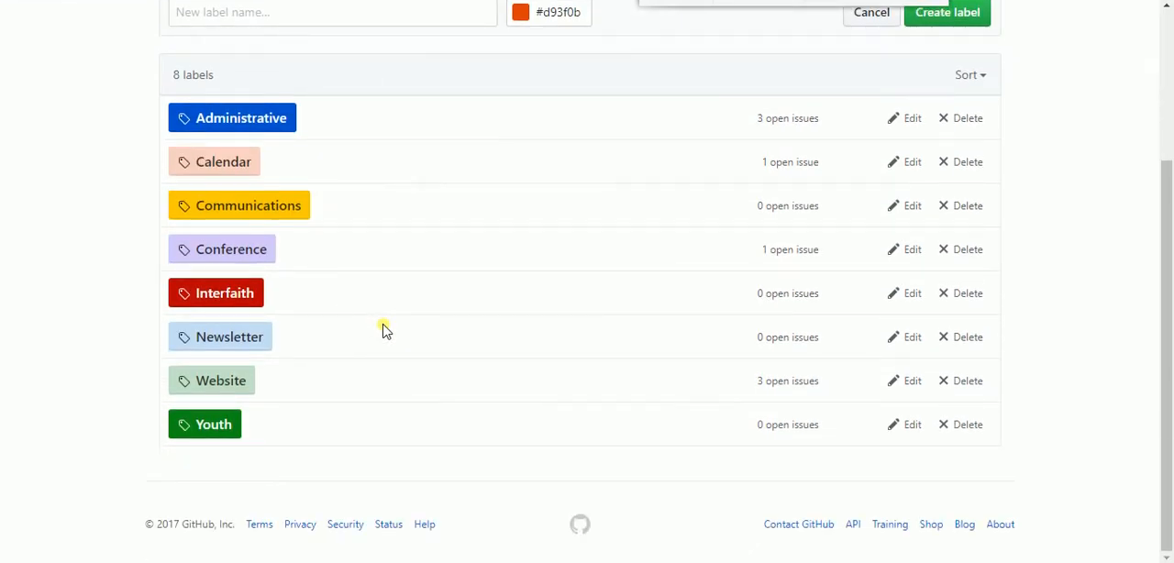
scroll(384, 330, up, 2)
click(221, 107)
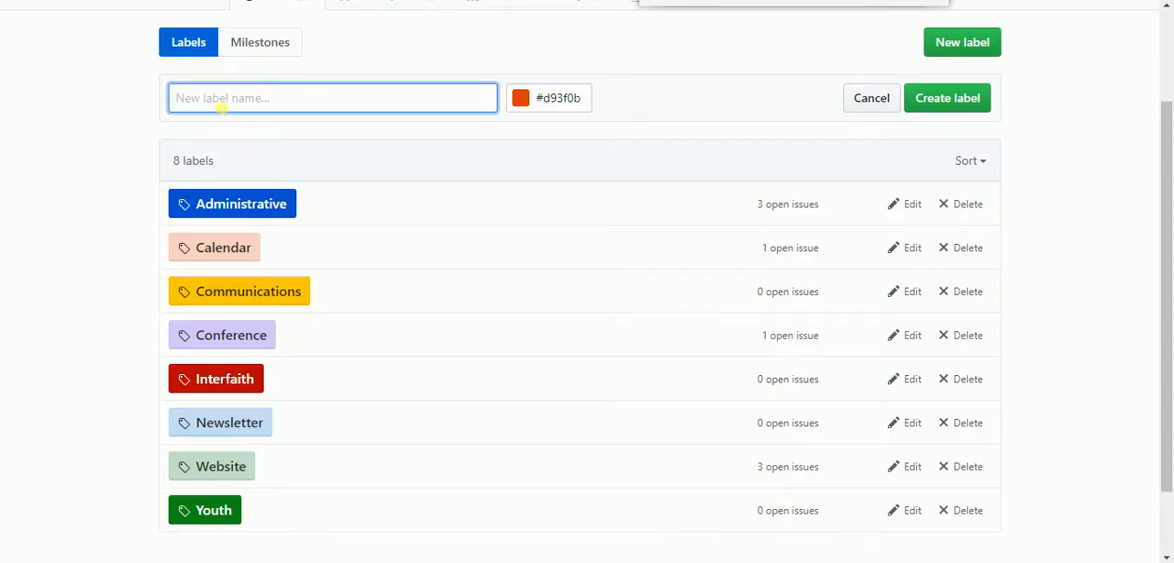
text(Meetings)
drag(237, 104, 157, 101)
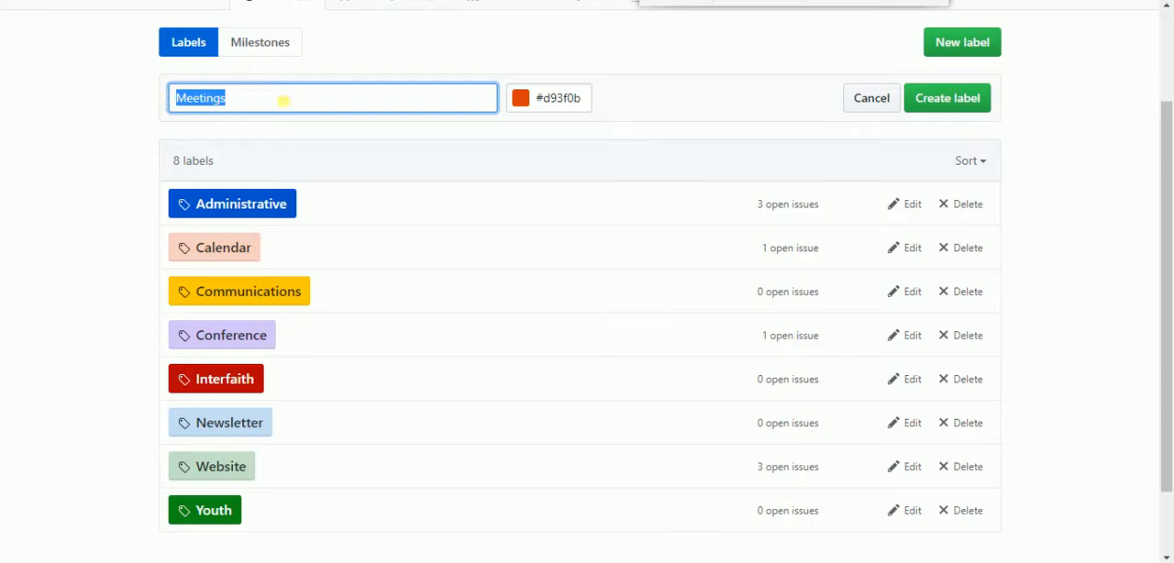
click(284, 101)
click(533, 107)
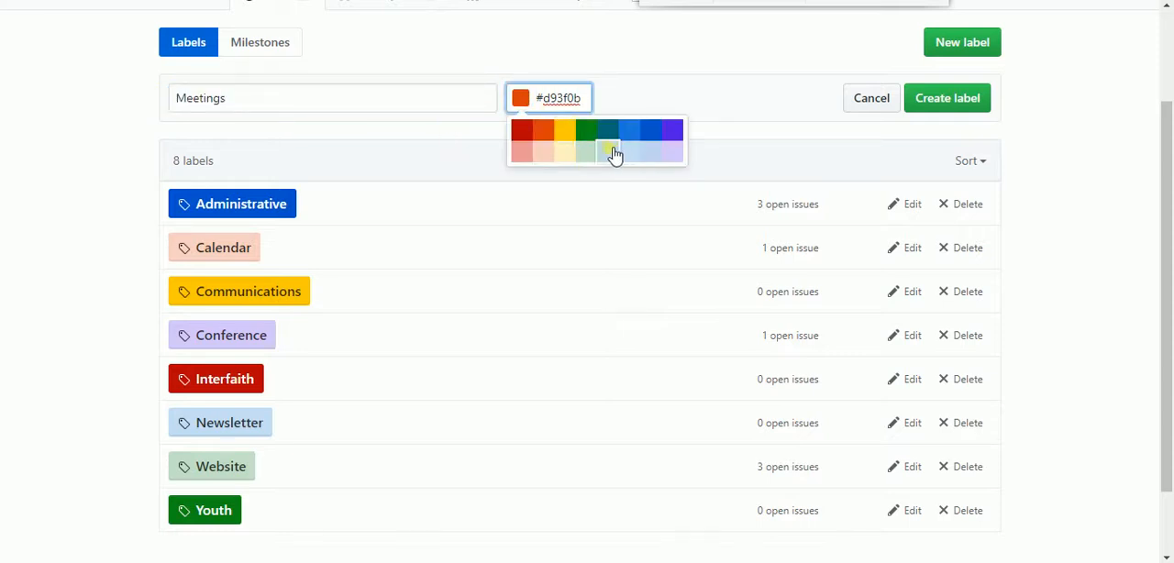
click(611, 153)
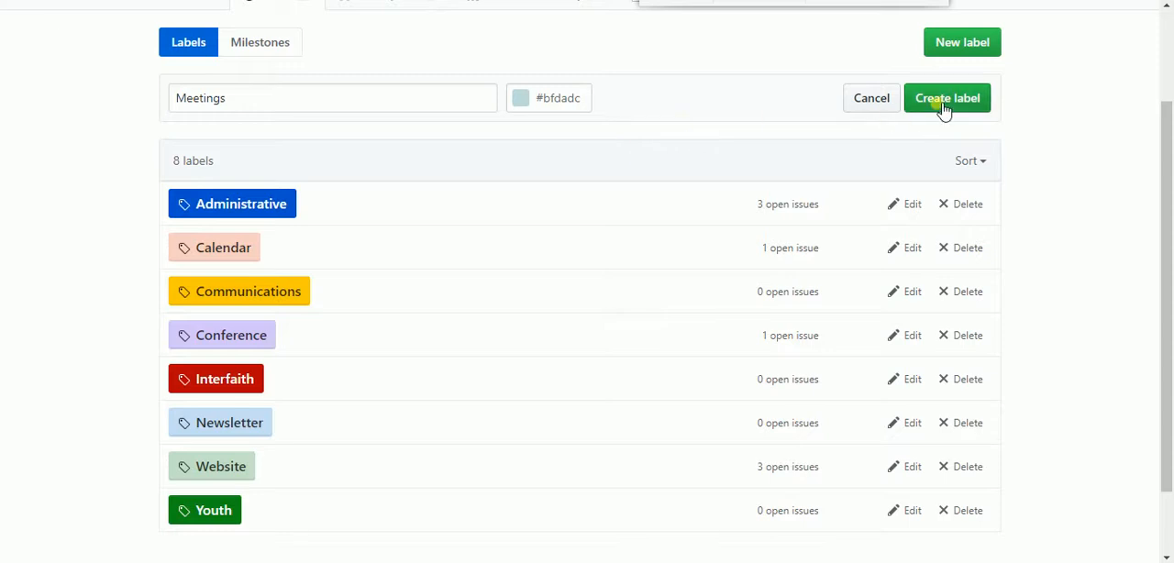
click(945, 110)
Look over the label list and open a blank new-milestone form from the repository's milestones
scroll(512, 160, down, 1)
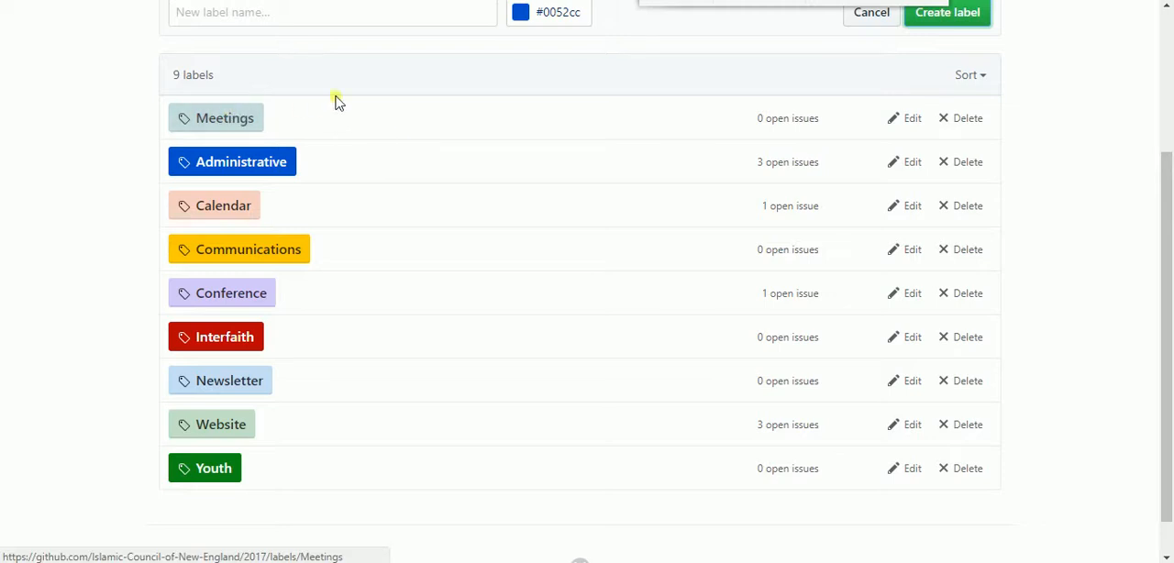
scroll(571, 163, up, 1)
scroll(572, 163, up, 3)
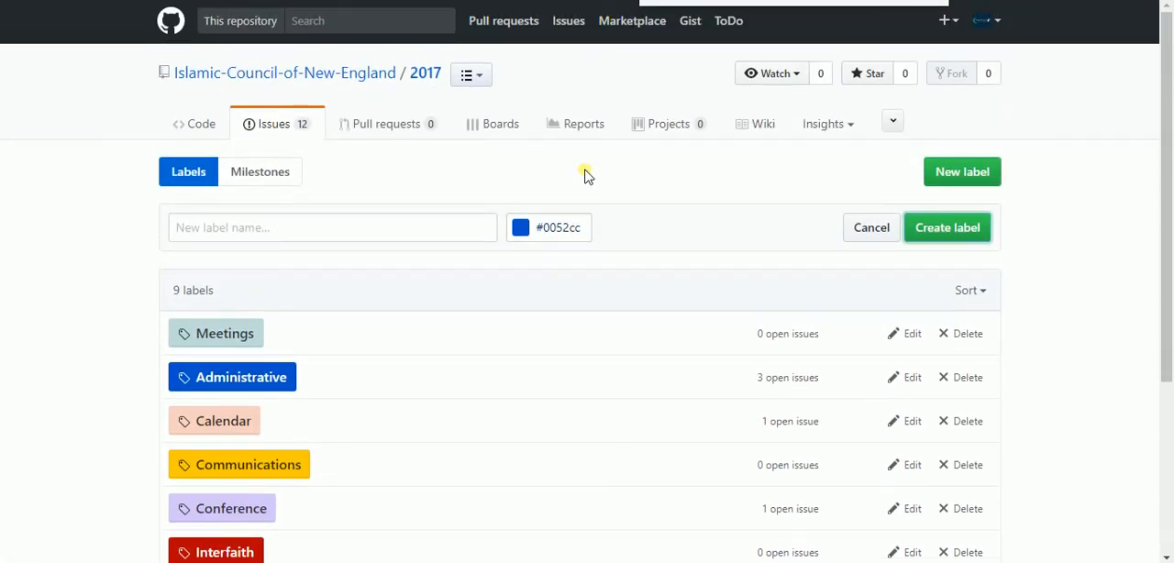
click(257, 177)
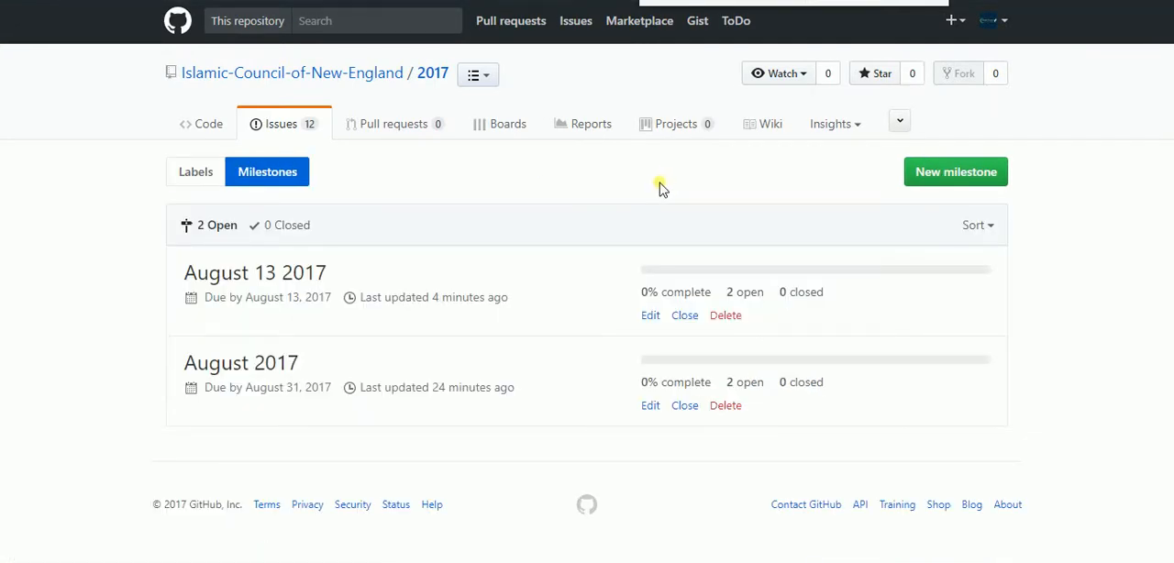
click(937, 172)
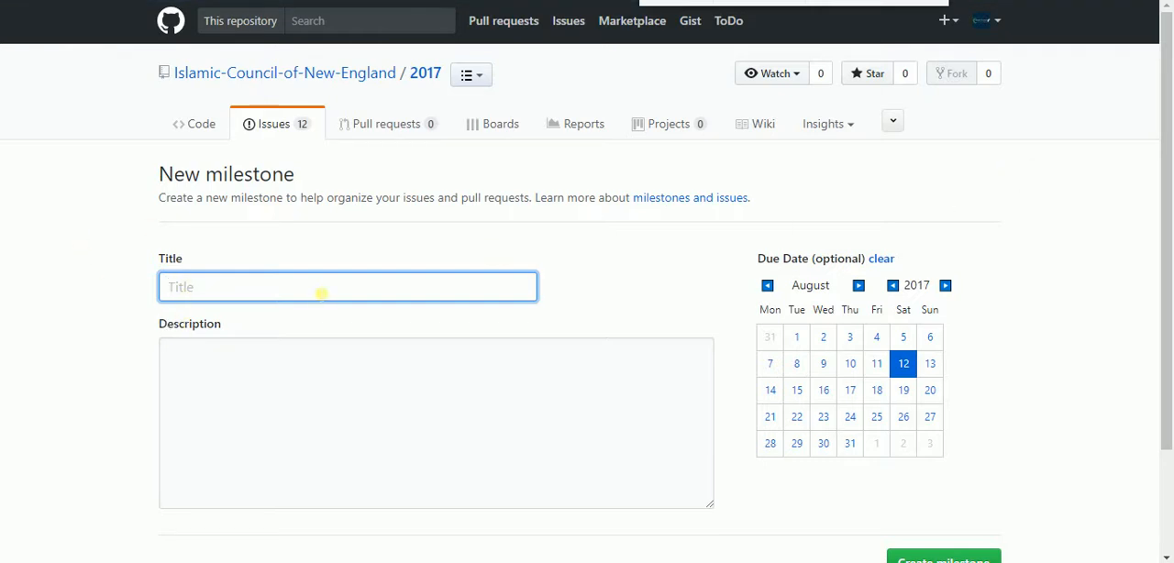
click(286, 292)
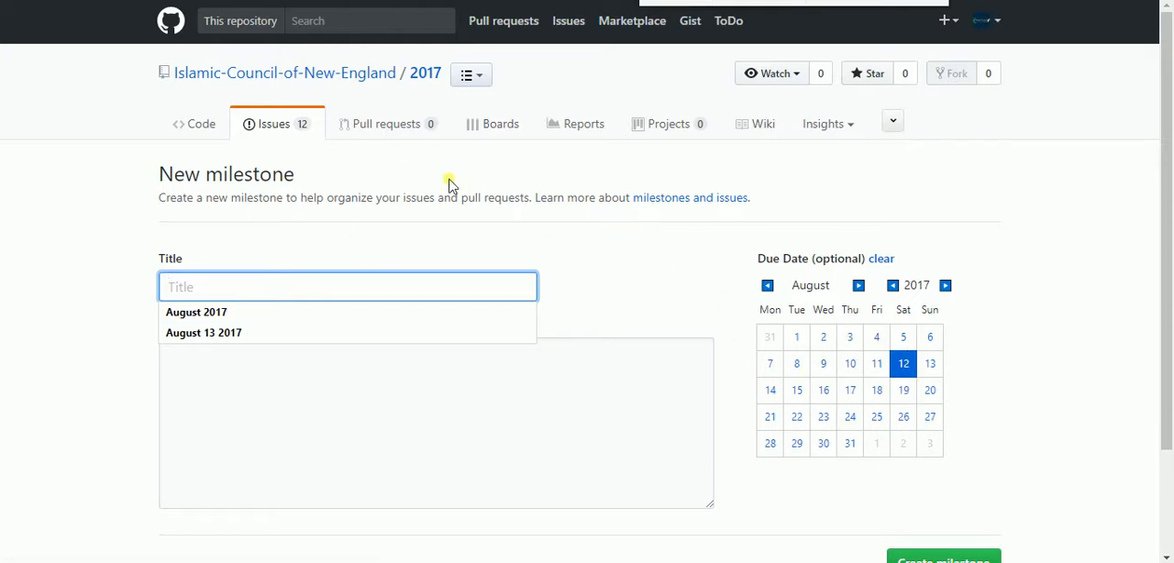
Return to the board and examine the August 13 2017 milestone's burndown report, including its remaining issues
click(496, 124)
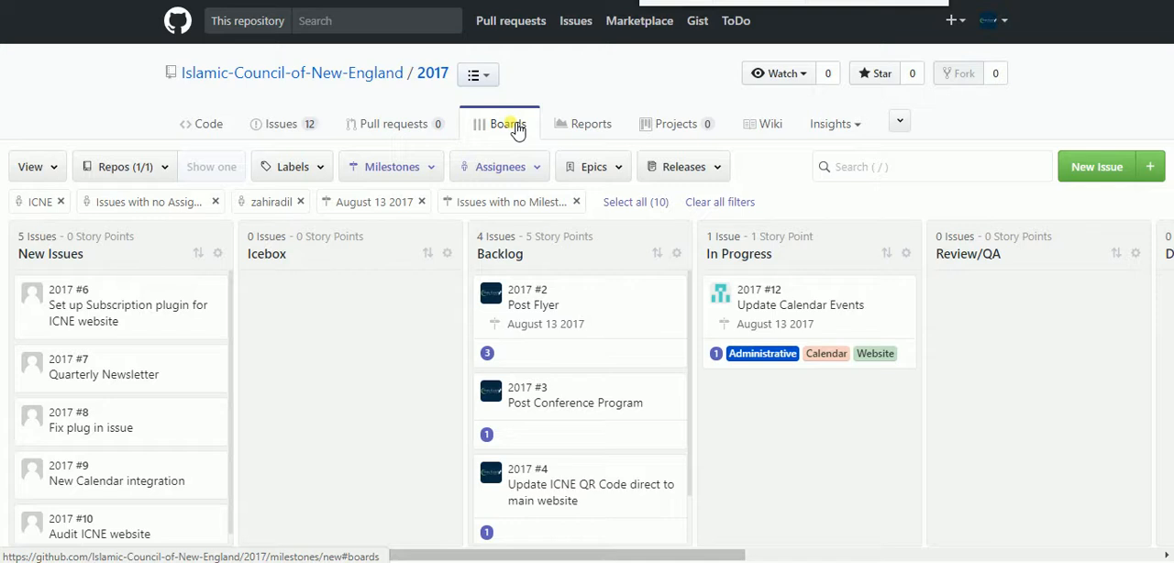
click(605, 123)
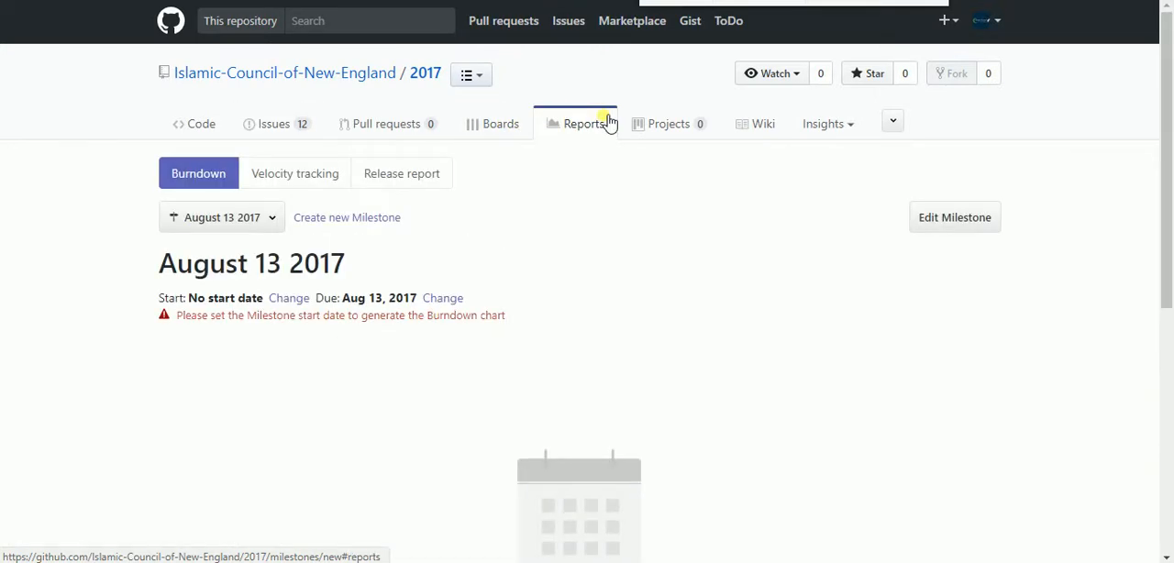
scroll(160, 385, down, 3)
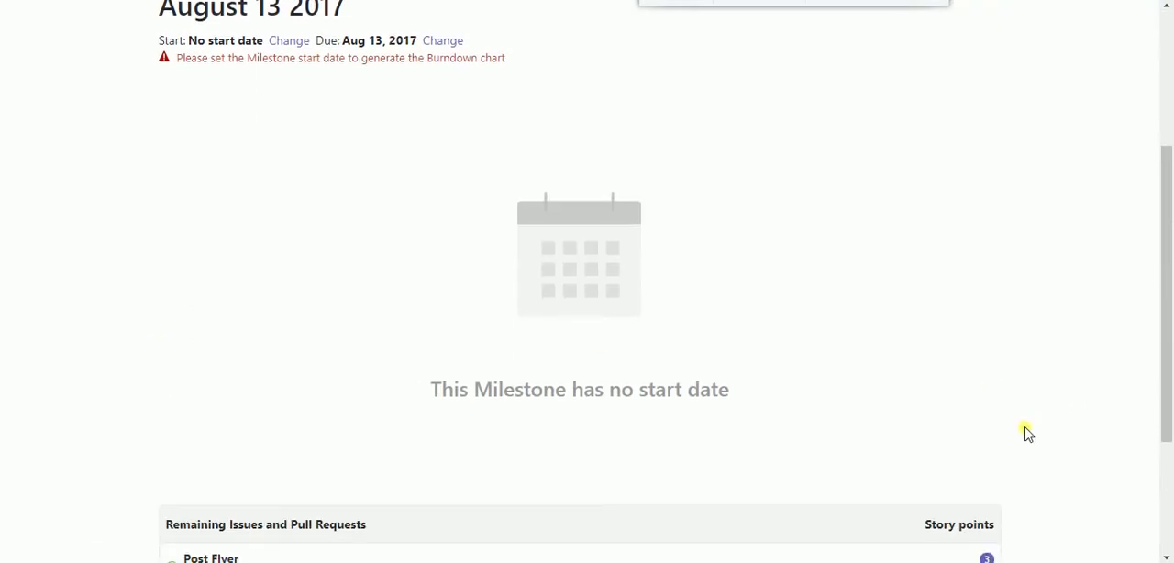
scroll(807, 395, down, 3)
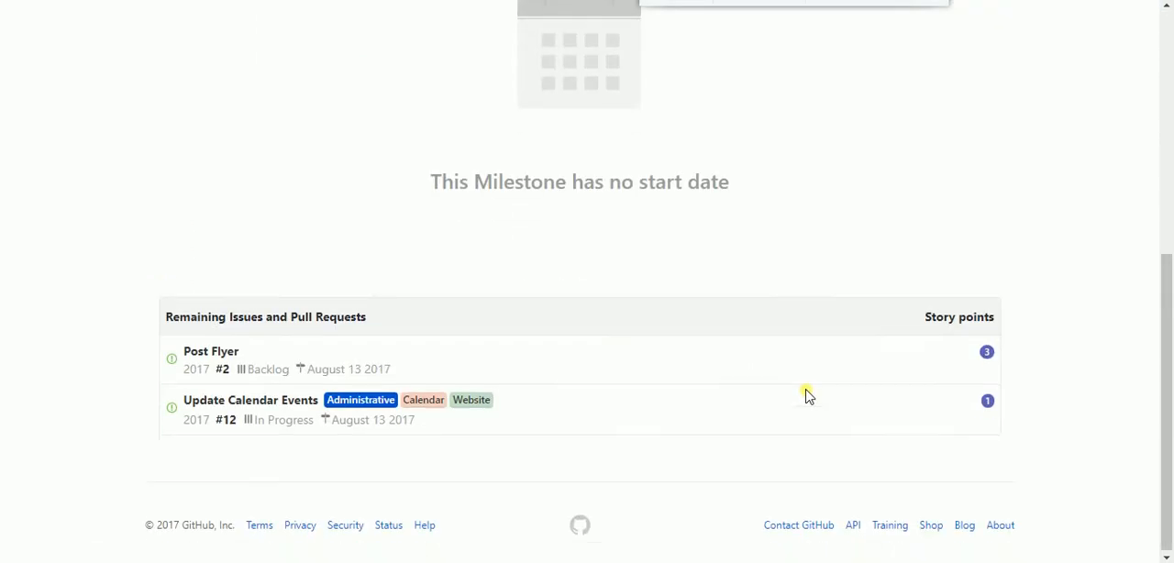
Set the start date of the August 13 2017 milestone to August 11, 2017 in the burndown report
scroll(550, 316, up, 5)
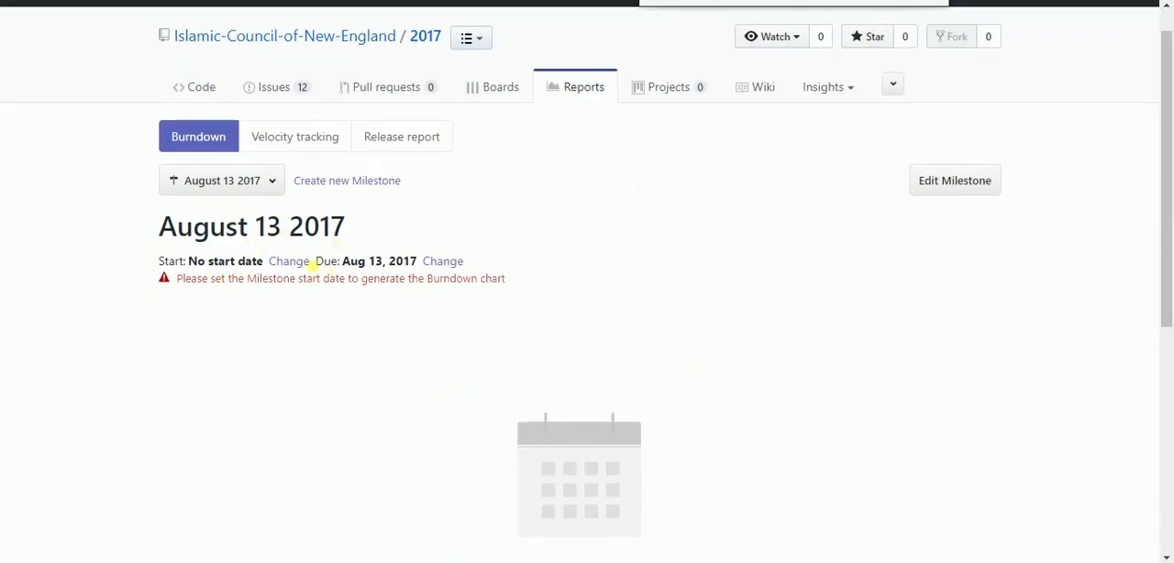
click(303, 265)
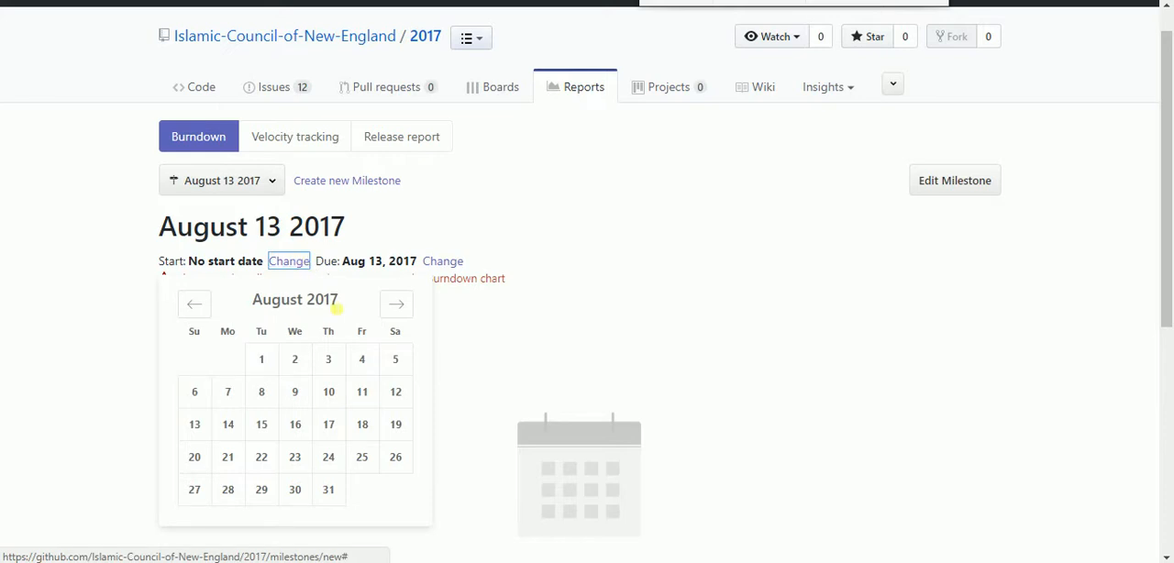
click(399, 394)
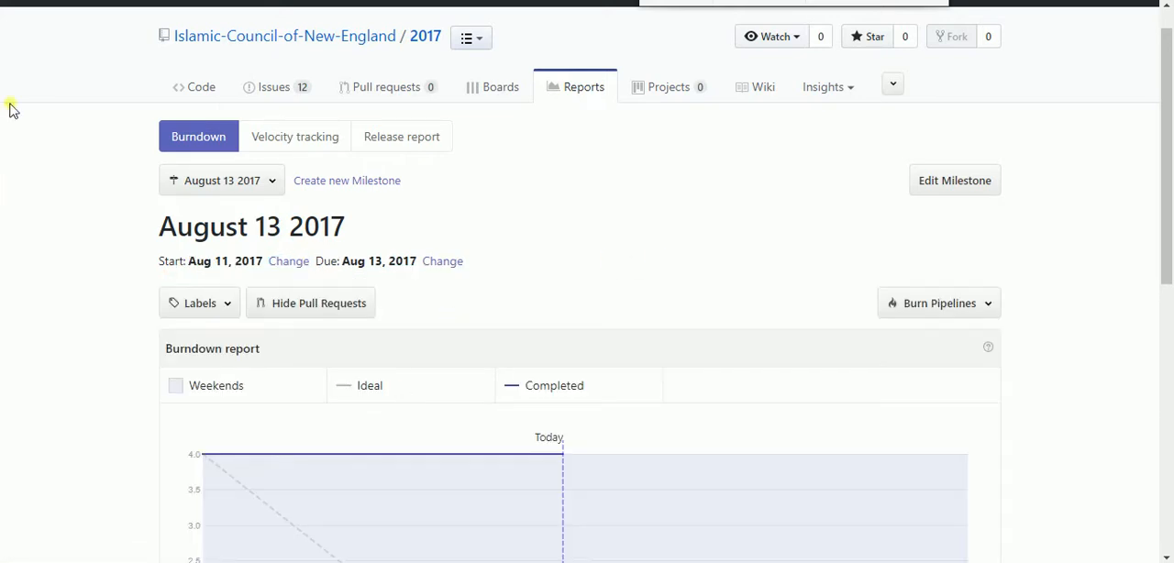
Examine the August 13 2017 burndown chart, its story point totals and the remaining issues and pull requests
scroll(872, 288, down, 4)
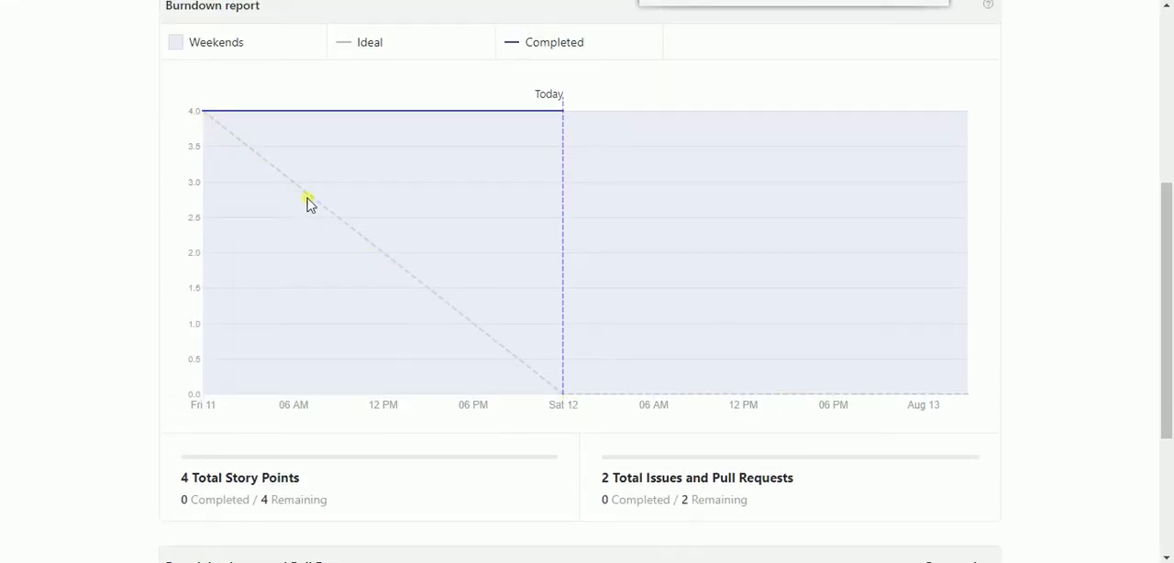
scroll(320, 177, up, 1)
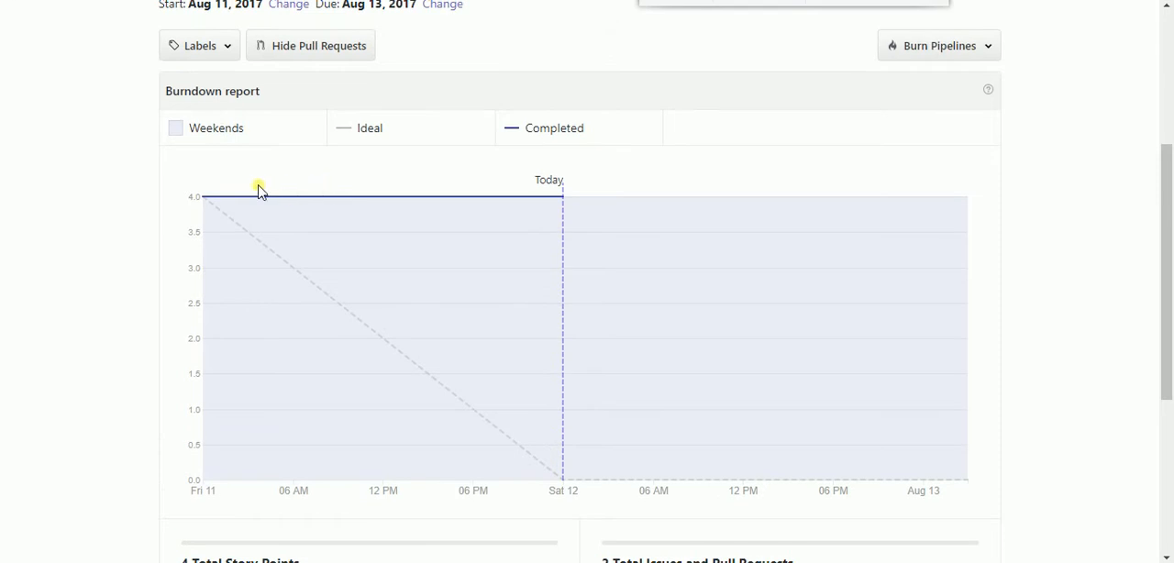
scroll(382, 174, down, 1)
scroll(367, 168, up, 1)
scroll(478, 459, down, 4)
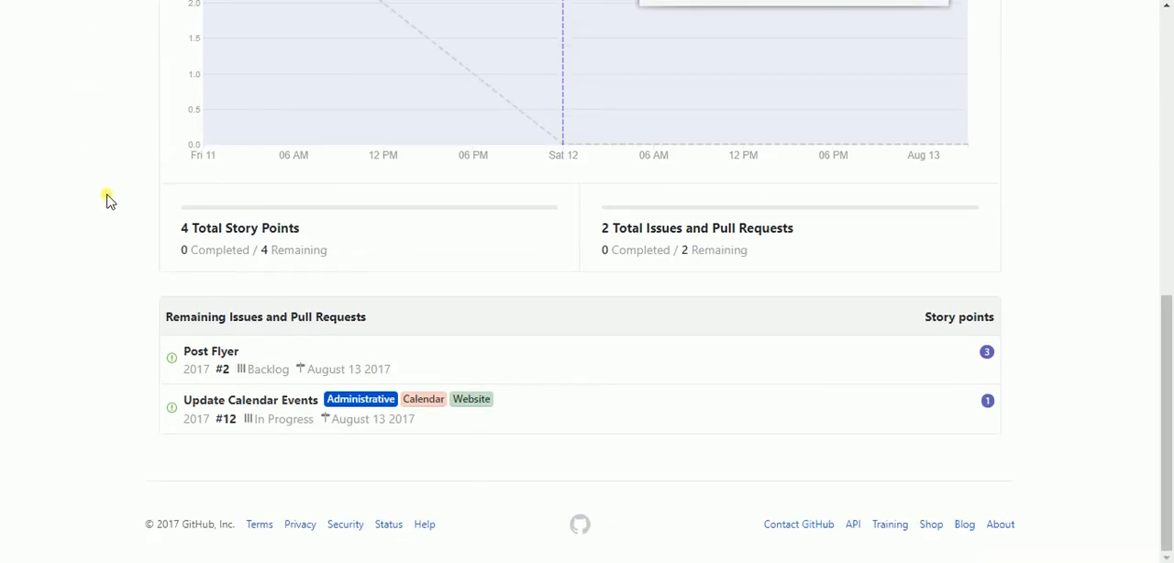
scroll(120, 230, up, 5)
scroll(120, 230, up, 2)
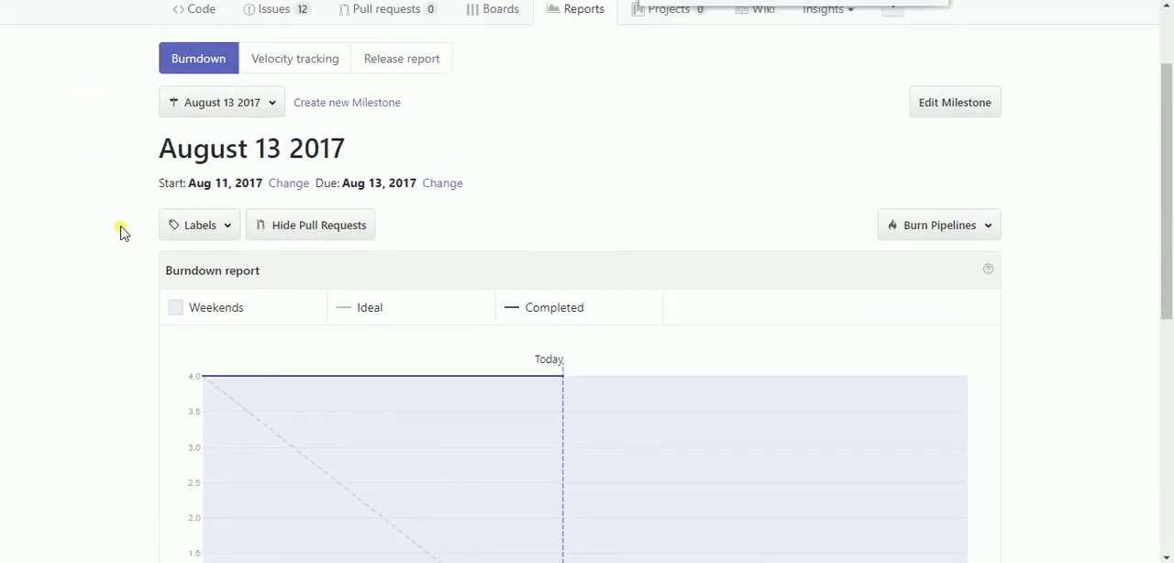
scroll(120, 230, up, 2)
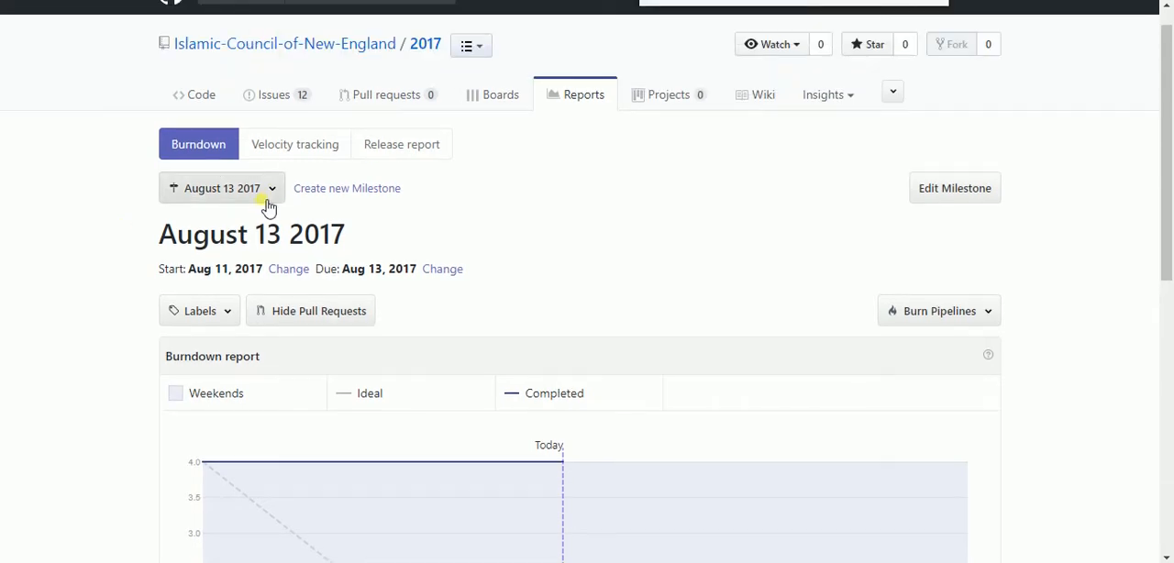
Switch the burndown report to the August 2017 milestone and review its chart and remaining issues
click(273, 190)
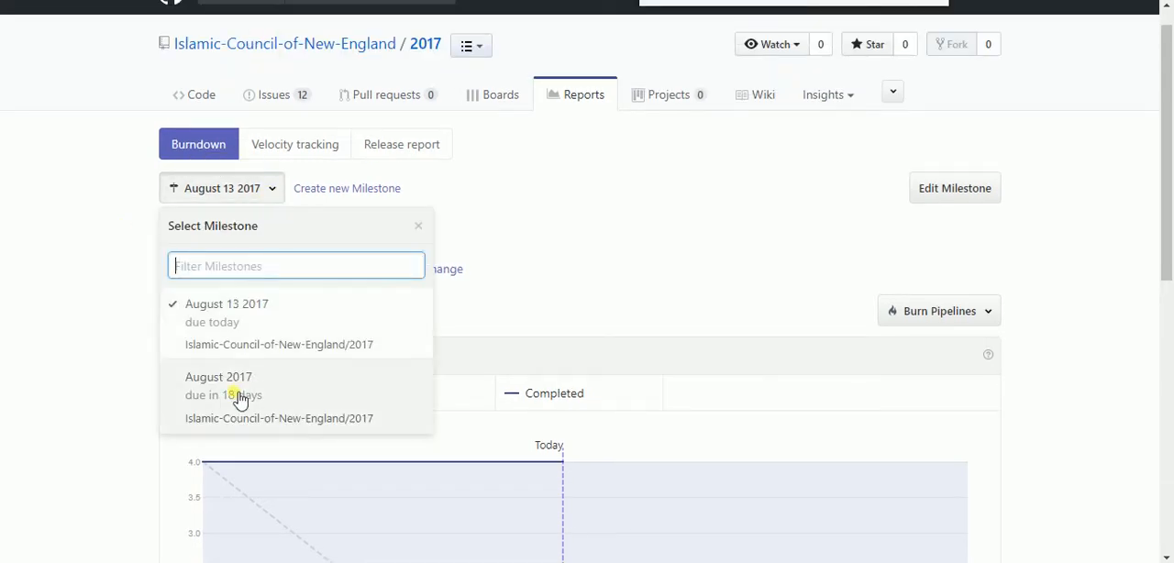
click(171, 395)
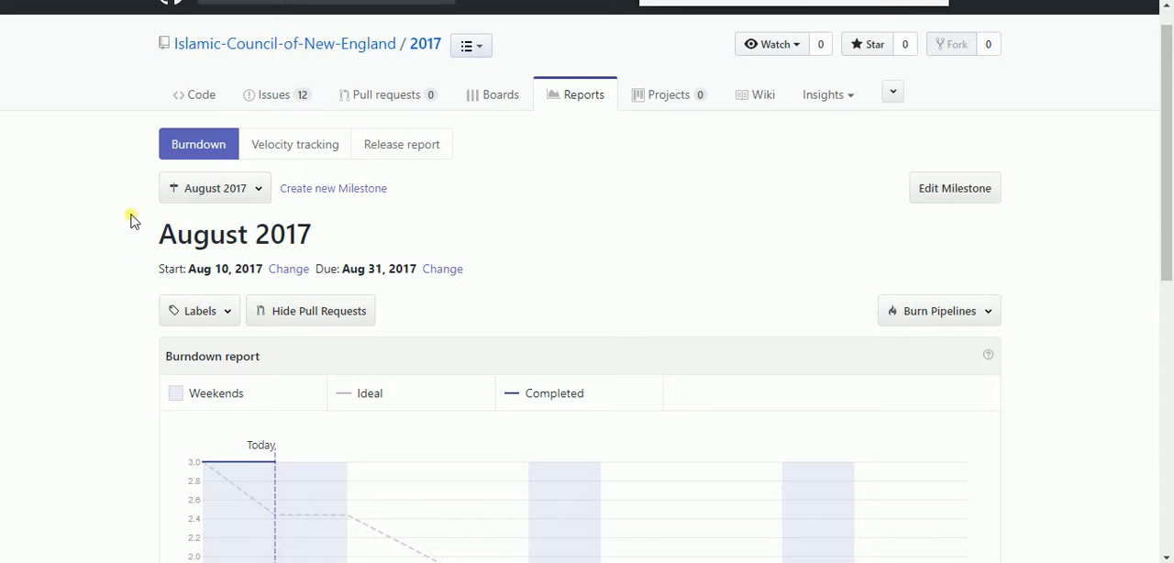
scroll(119, 262, down, 6)
scroll(118, 262, up, 2)
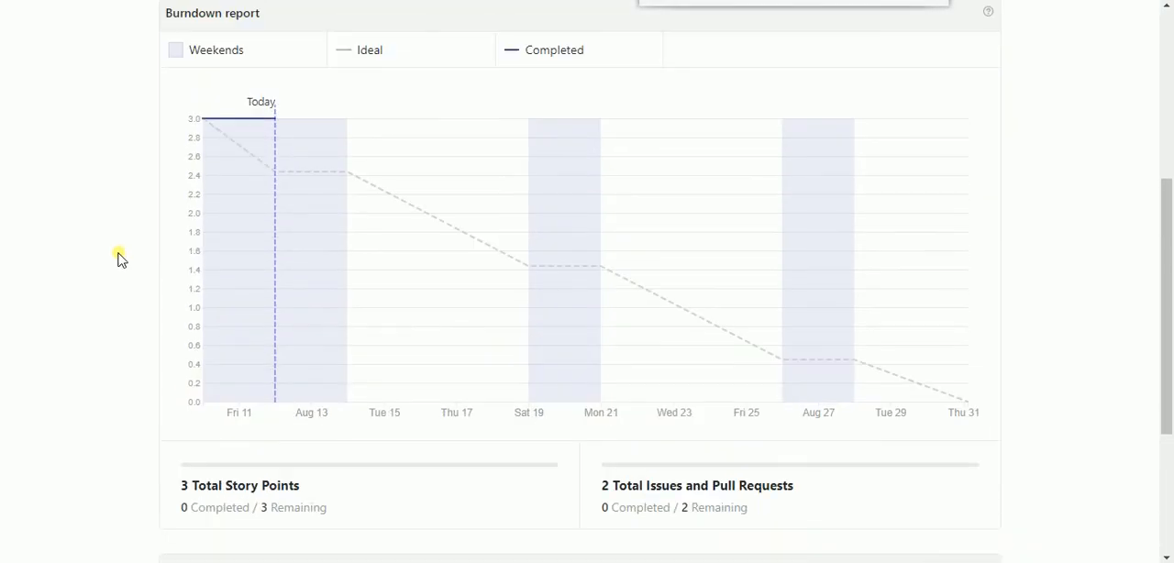
scroll(118, 260, up, 1)
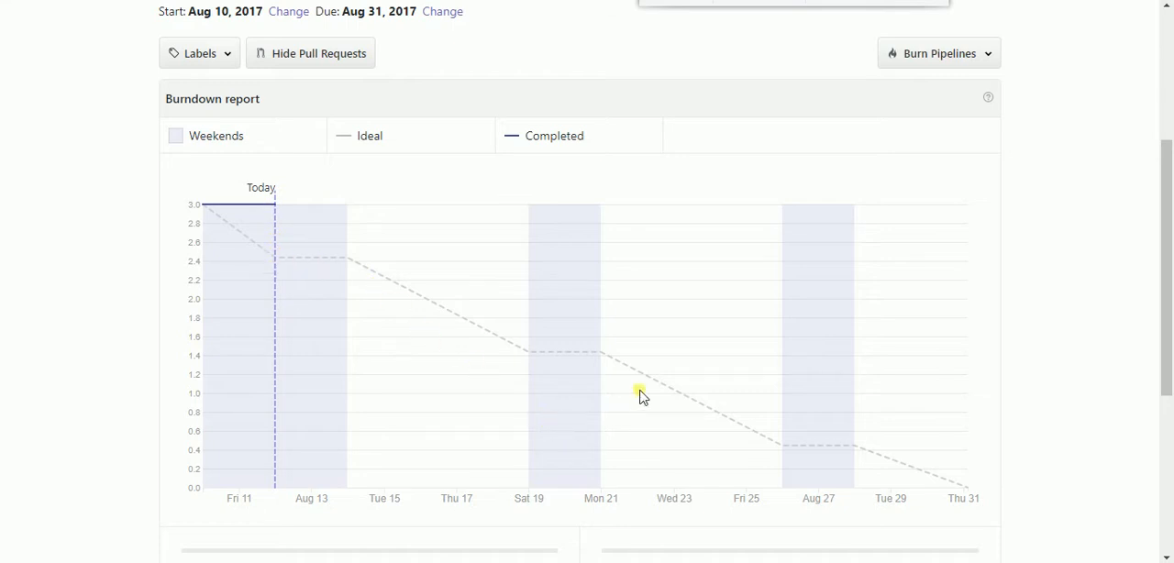
scroll(1009, 479, down, 5)
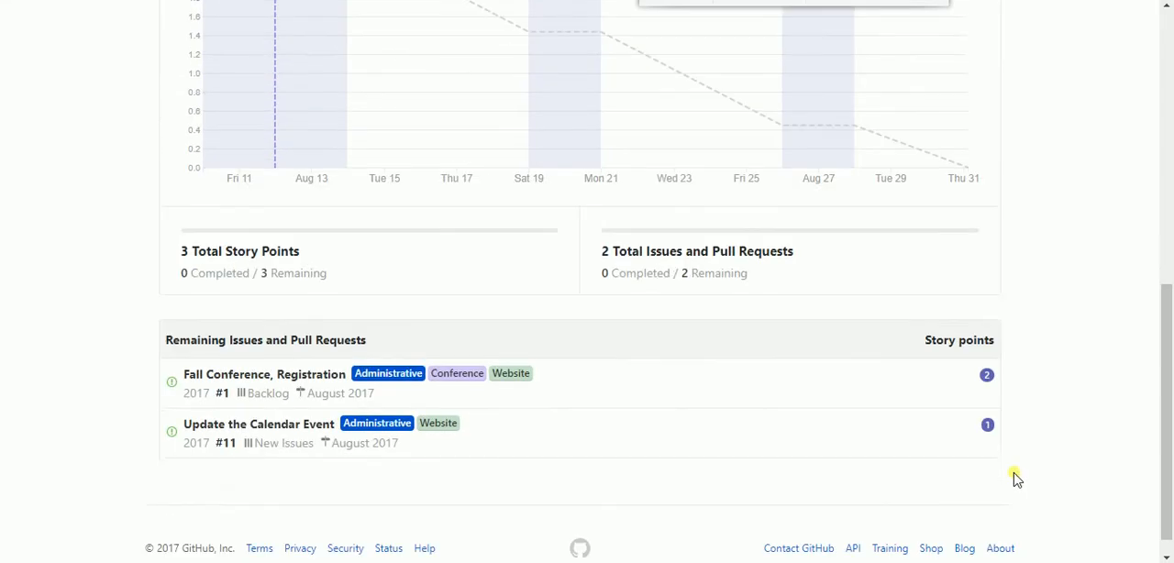
scroll(1015, 477, up, 8)
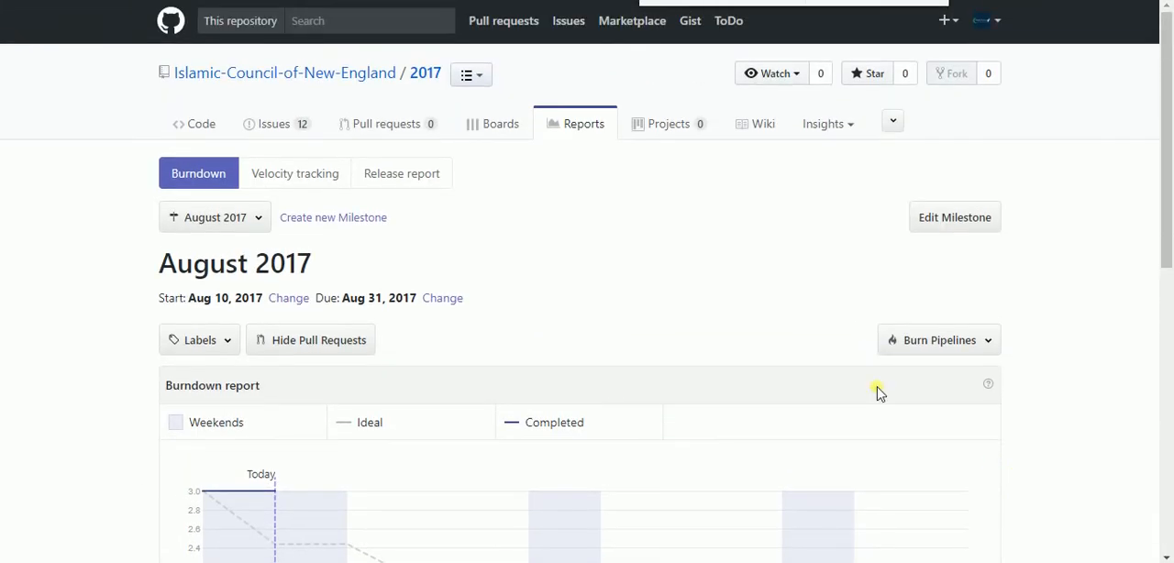
Open the velocity tracking report and look over its milestones with their dates and story points
click(285, 178)
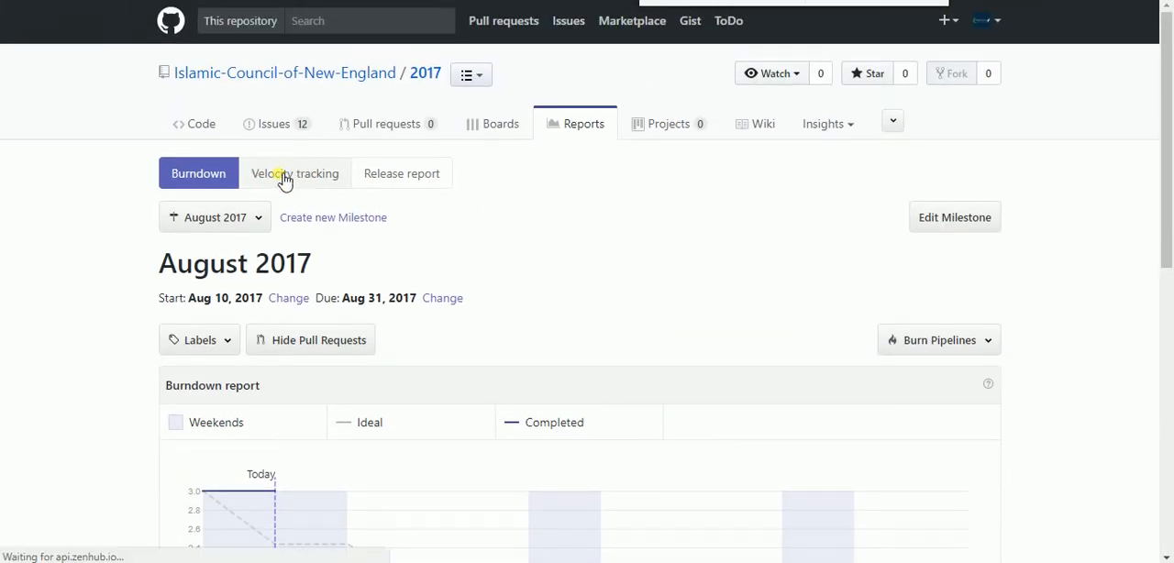
scroll(283, 361, down, 4)
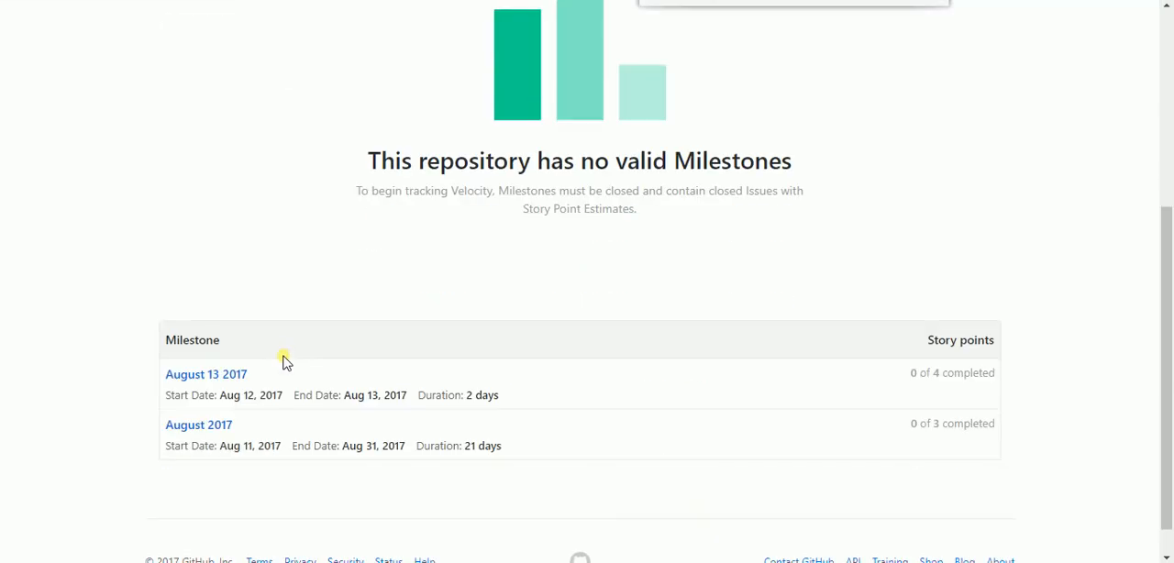
scroll(283, 361, up, 2)
scroll(138, 244, down, 2)
scroll(157, 330, down, 1)
scroll(157, 325, up, 4)
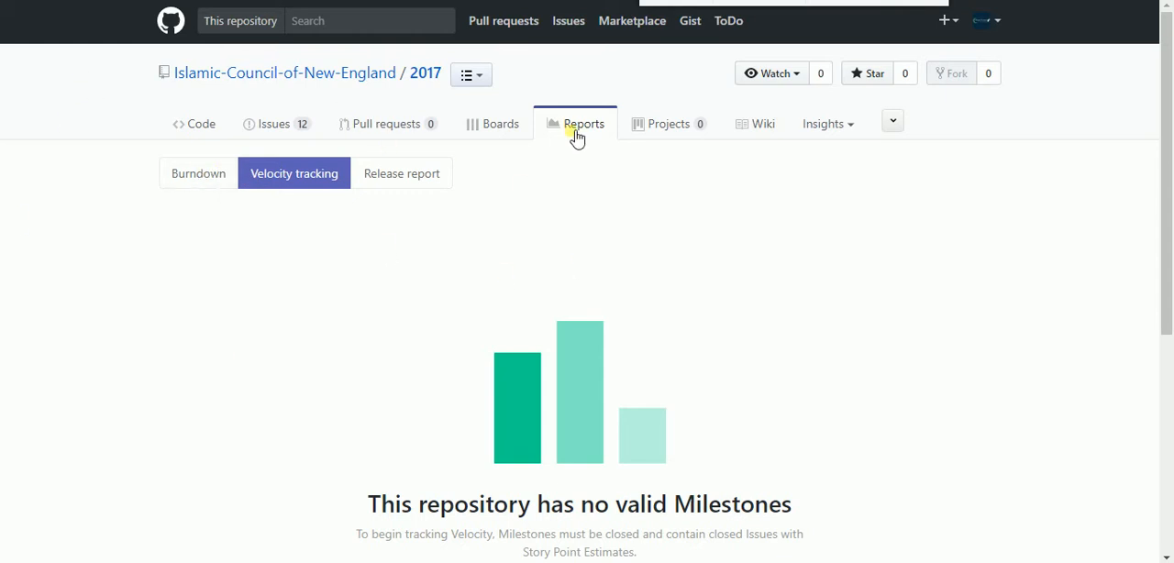
Return to the repository's board and check the Releases filter without changing it
click(502, 136)
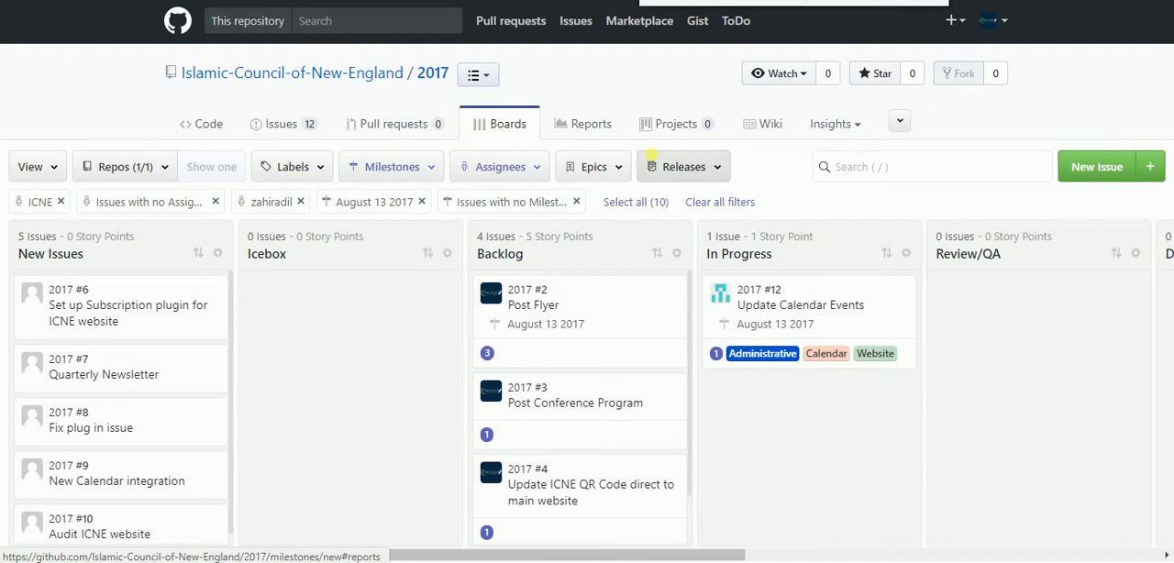
click(721, 178)
click(663, 175)
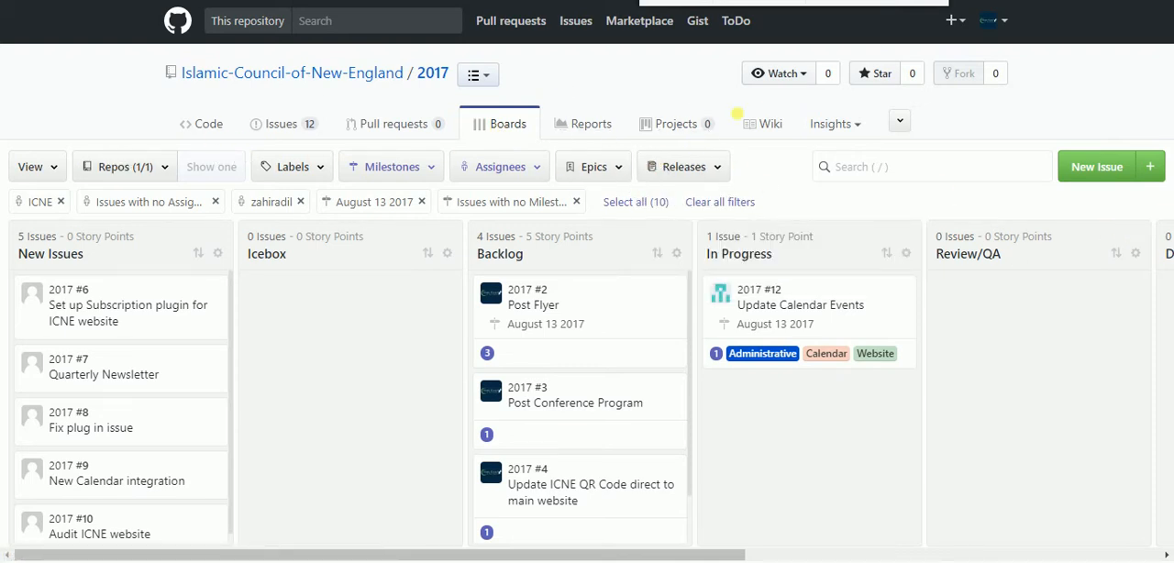
Open the repository's Pulse insights and review the past week's activity overview and list of opened issues
click(860, 127)
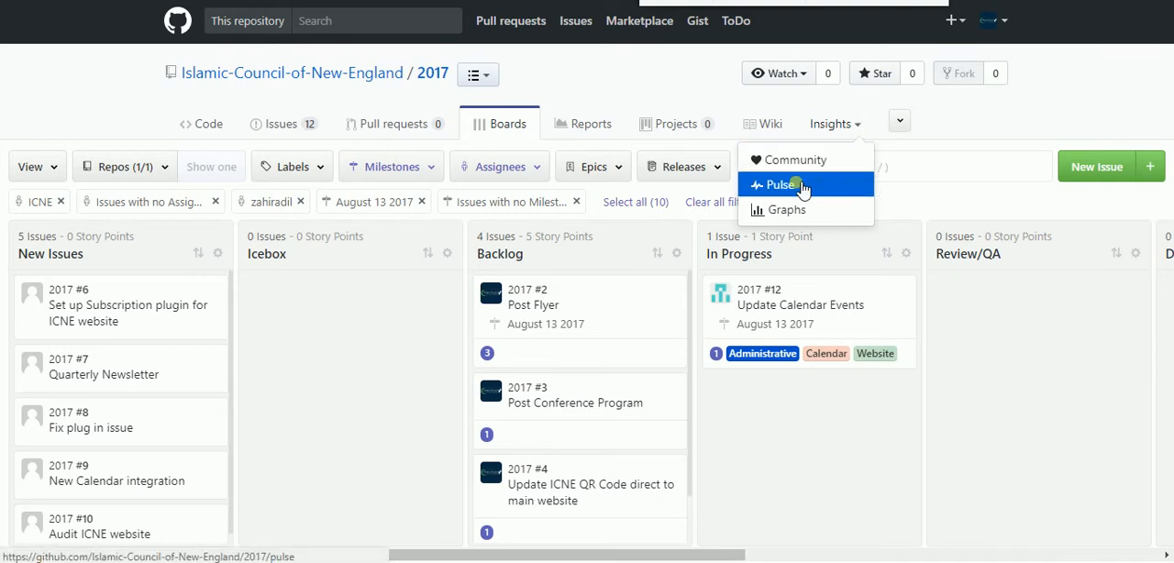
click(857, 185)
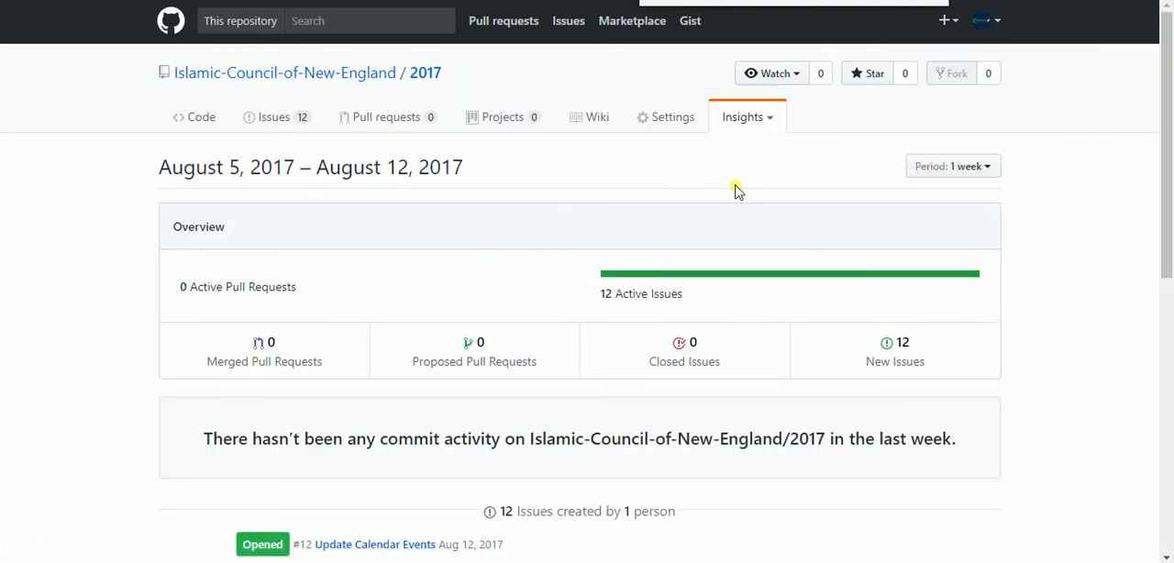
scroll(273, 247, down, 4)
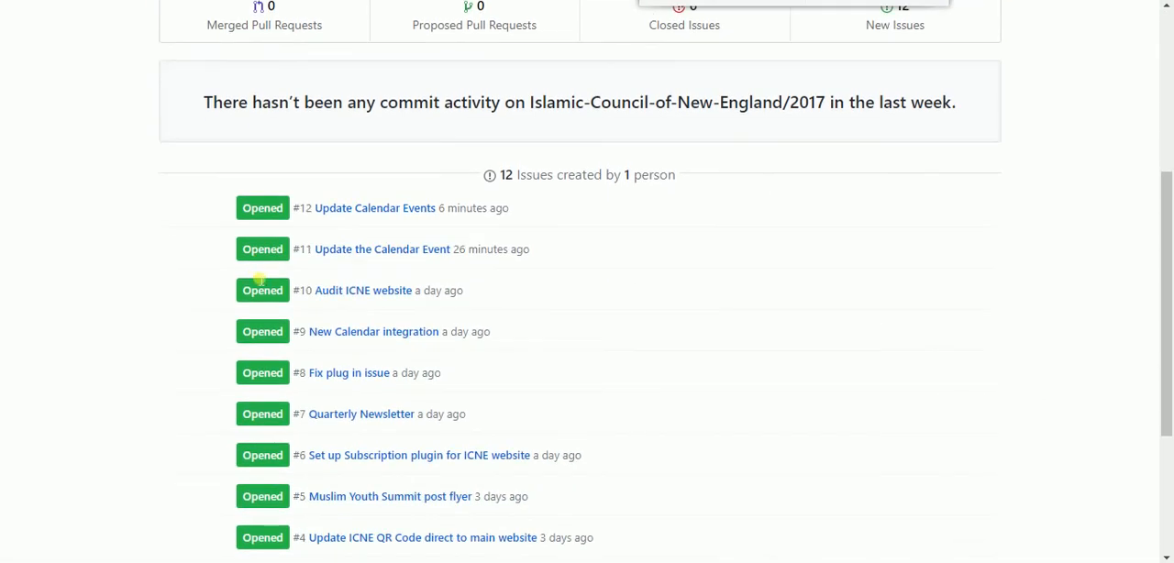
scroll(210, 291, down, 3)
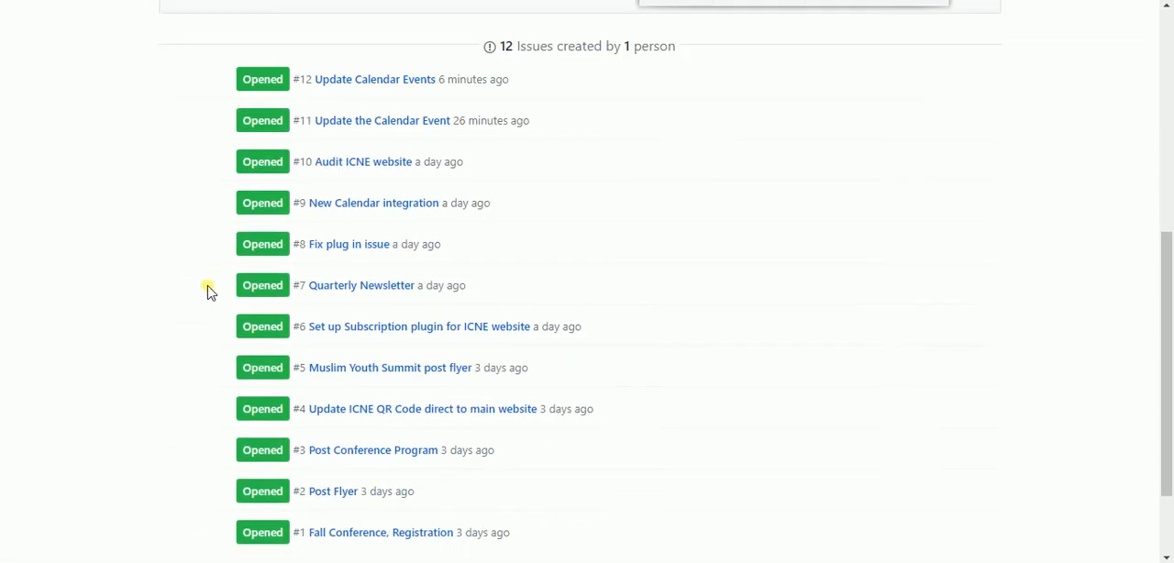
scroll(248, 238, up, 3)
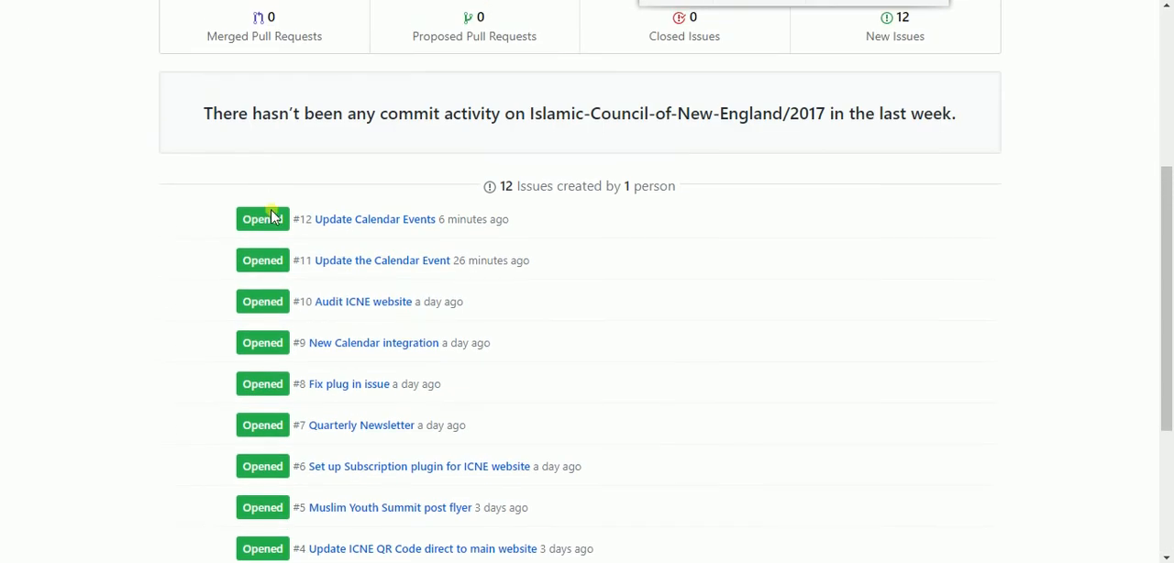
scroll(221, 319, up, 2)
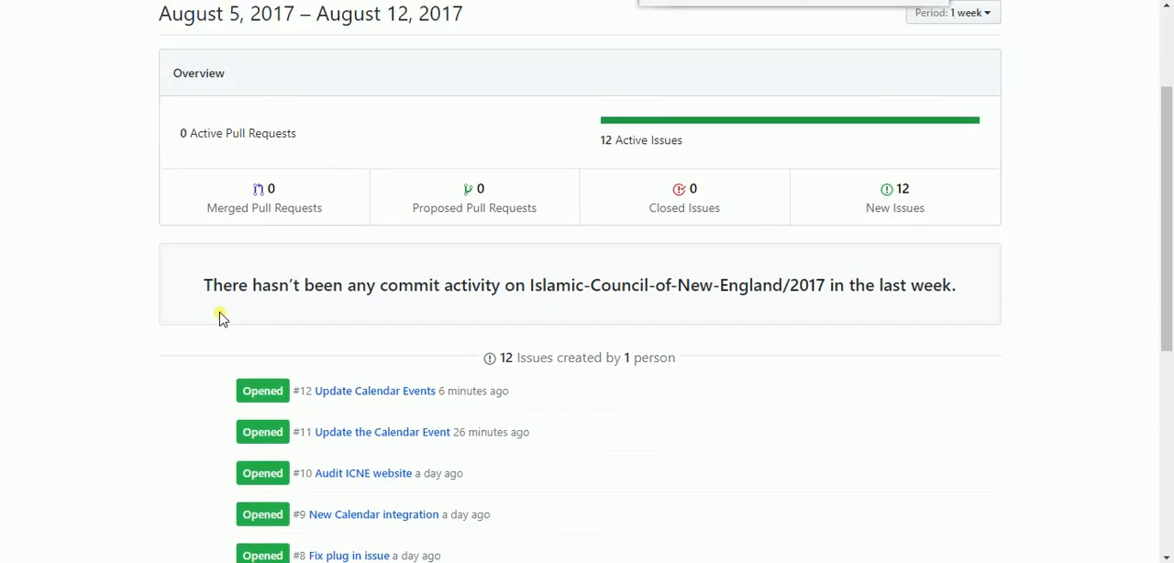
scroll(473, 444, up, 2)
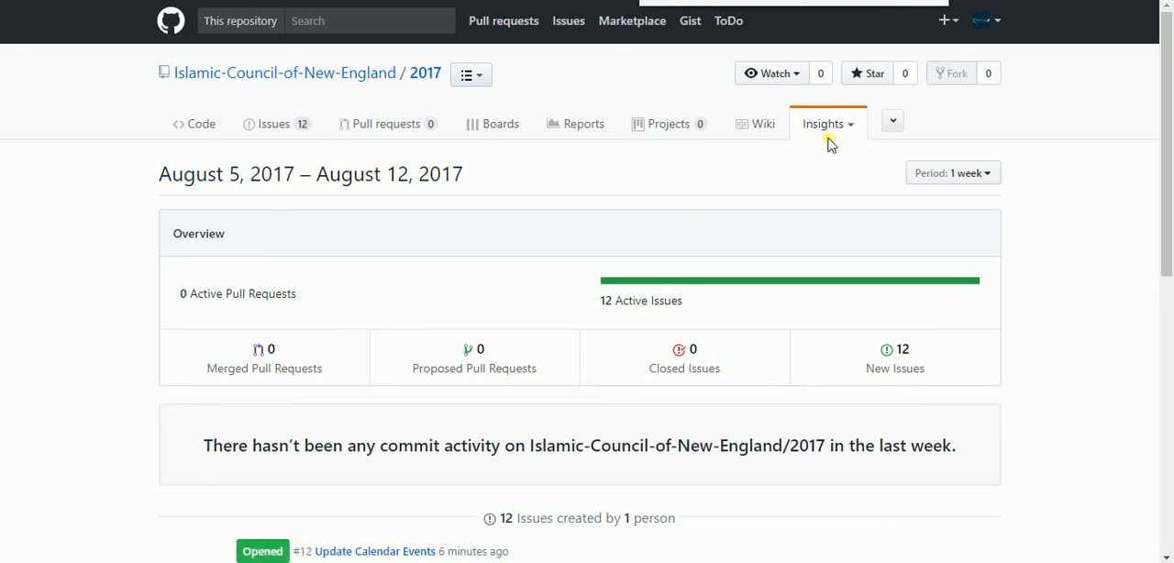
View the repository's Graphs insights, and return to the board
click(855, 128)
click(818, 216)
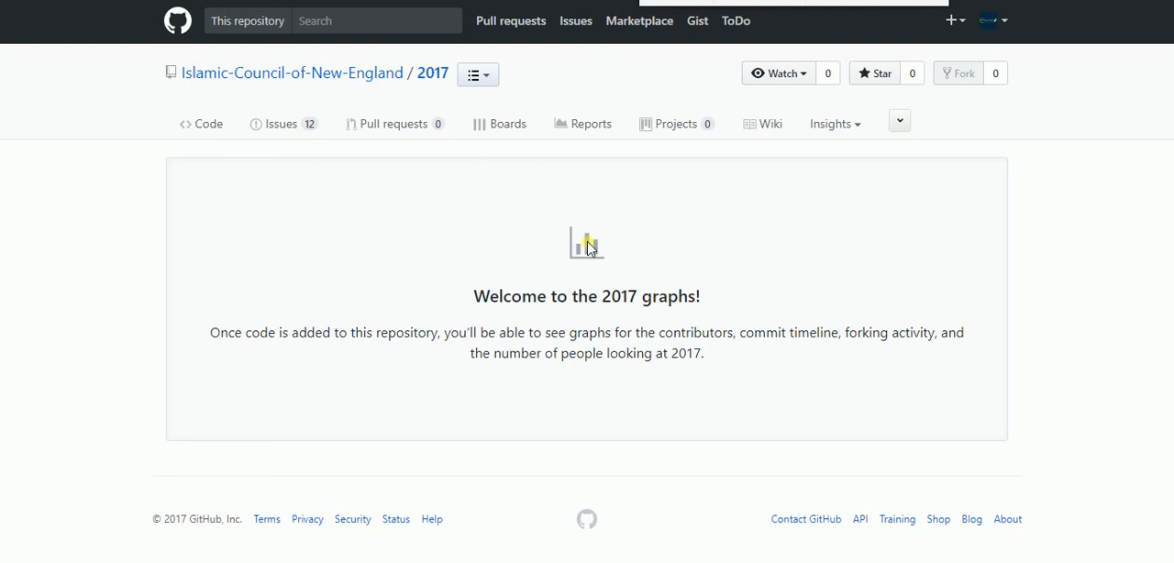
click(494, 126)
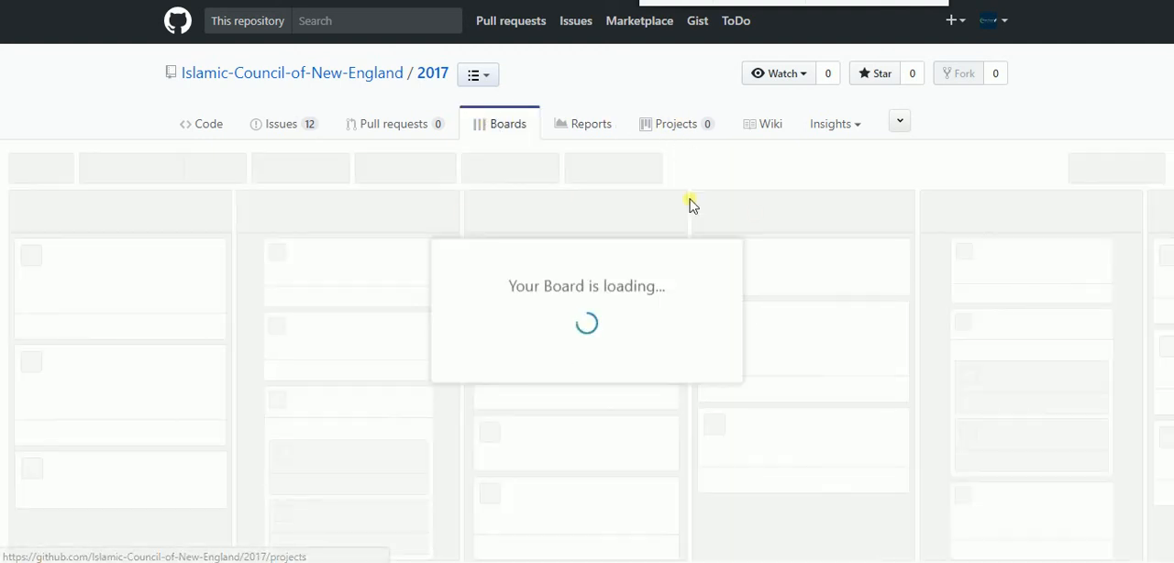